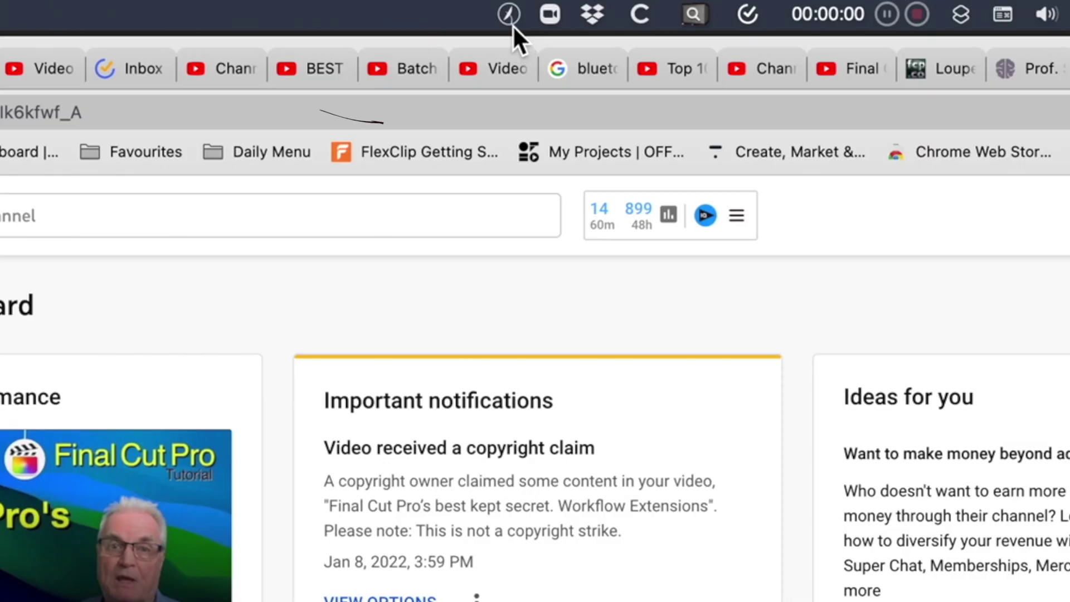
# Show CommandPost's menu-bar command list, including Save Timeline Index to CSV and Enable HUD
pyautogui.click(509, 16)
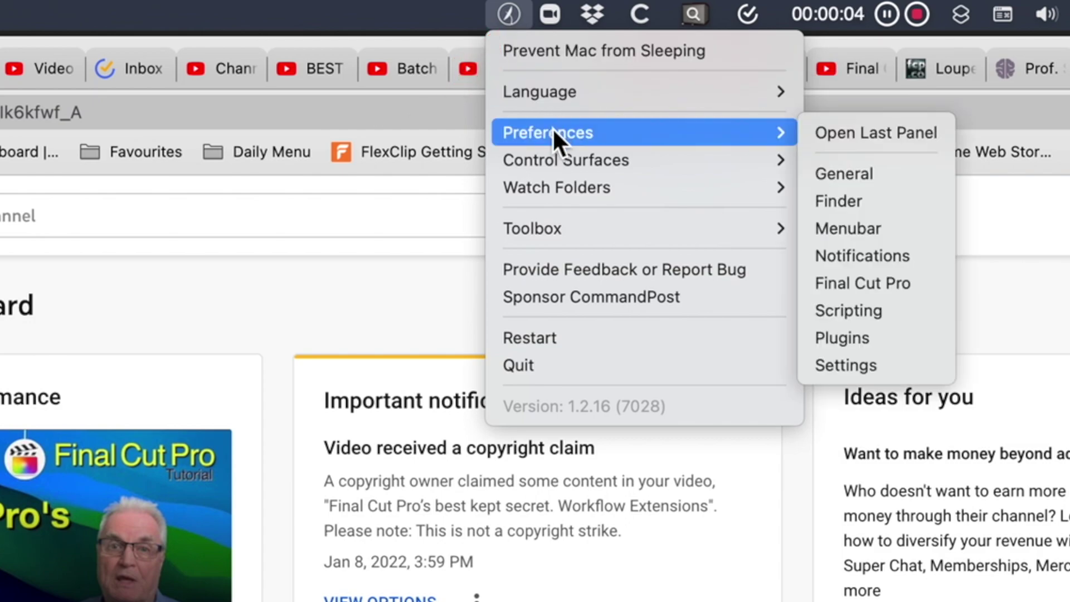
pyautogui.moveTo(569, 158)
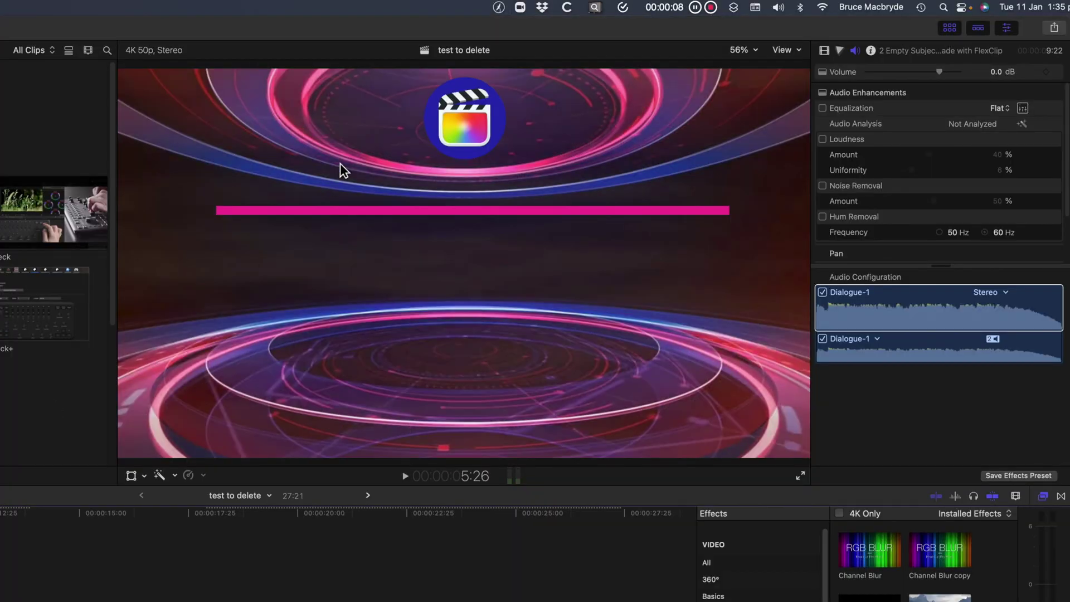
# Reopen the CommandPost menu and check Overlay, then close it to show the 'test to delete' viewer
pyautogui.click(500, 8)
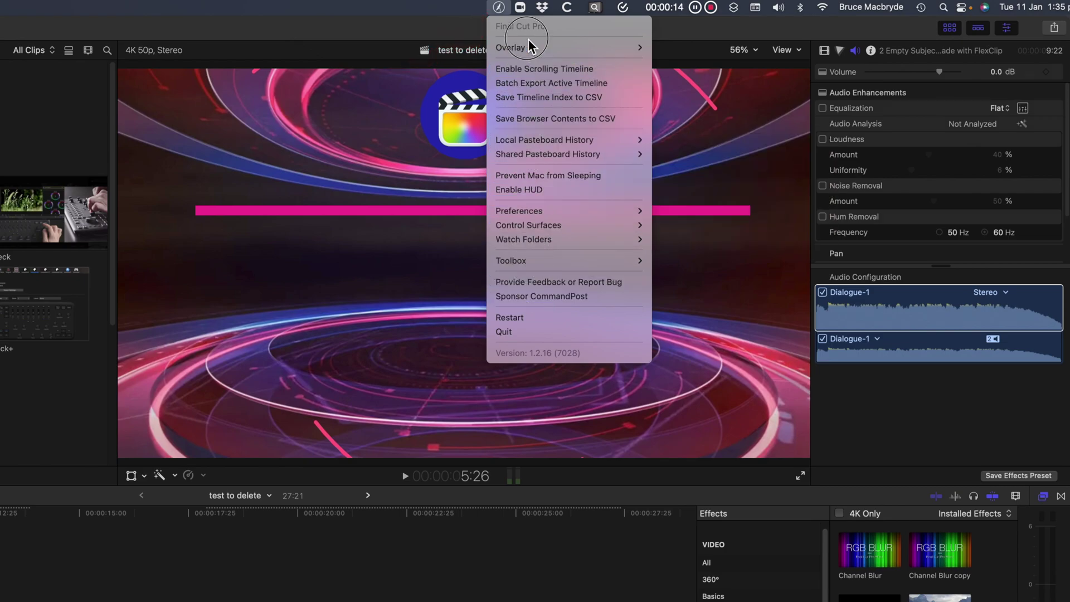
pyautogui.moveTo(527, 47)
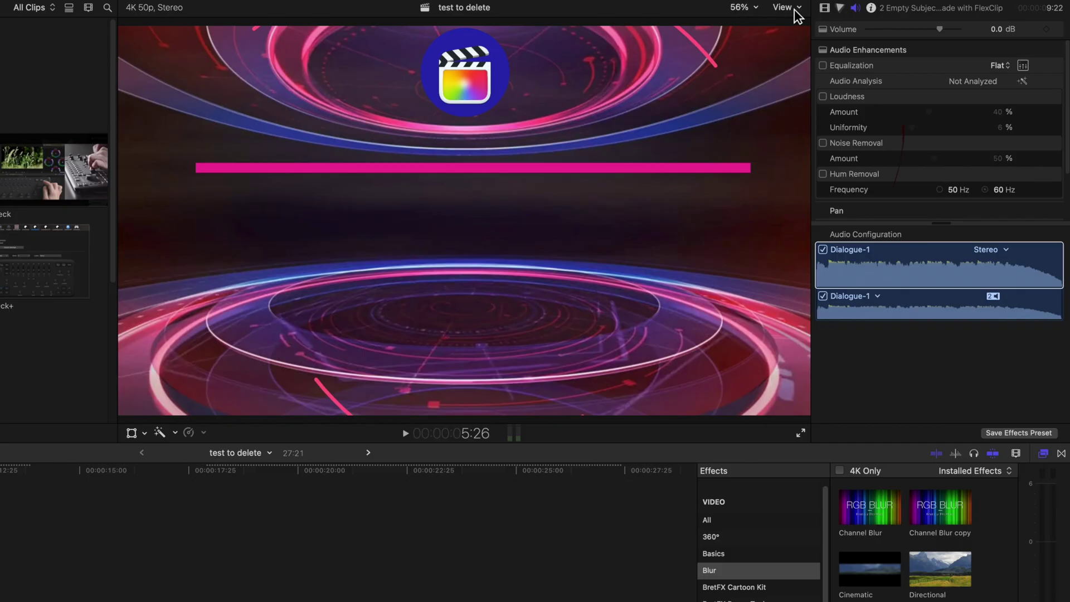
# Review the View menu's overlay items, then show CommandPost's Overlay submenu of grid, guides, letterbox and still frames
pyautogui.click(794, 9)
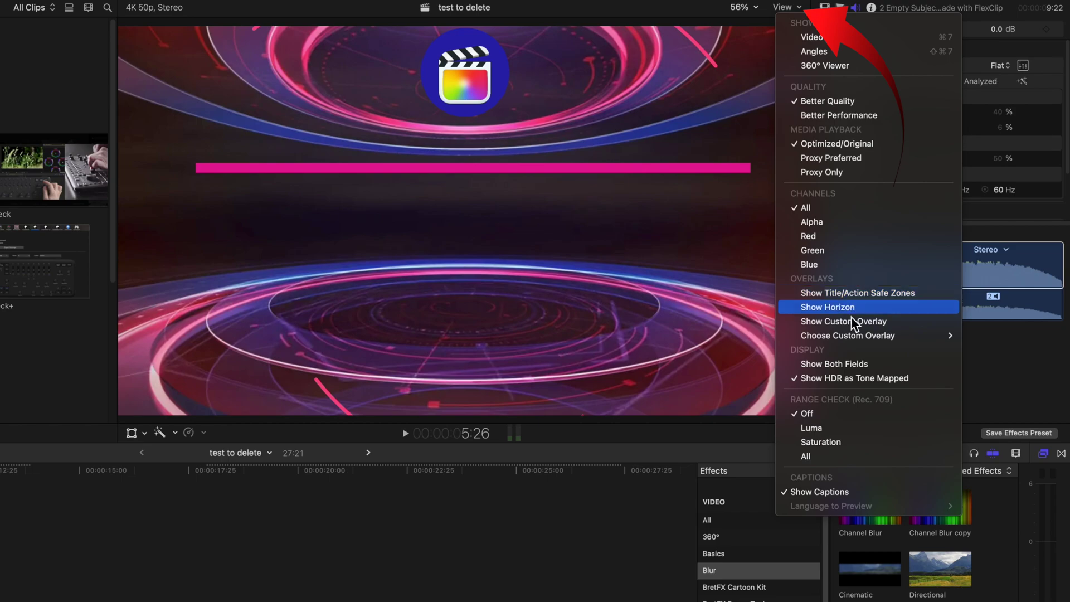
pyautogui.moveTo(850, 338)
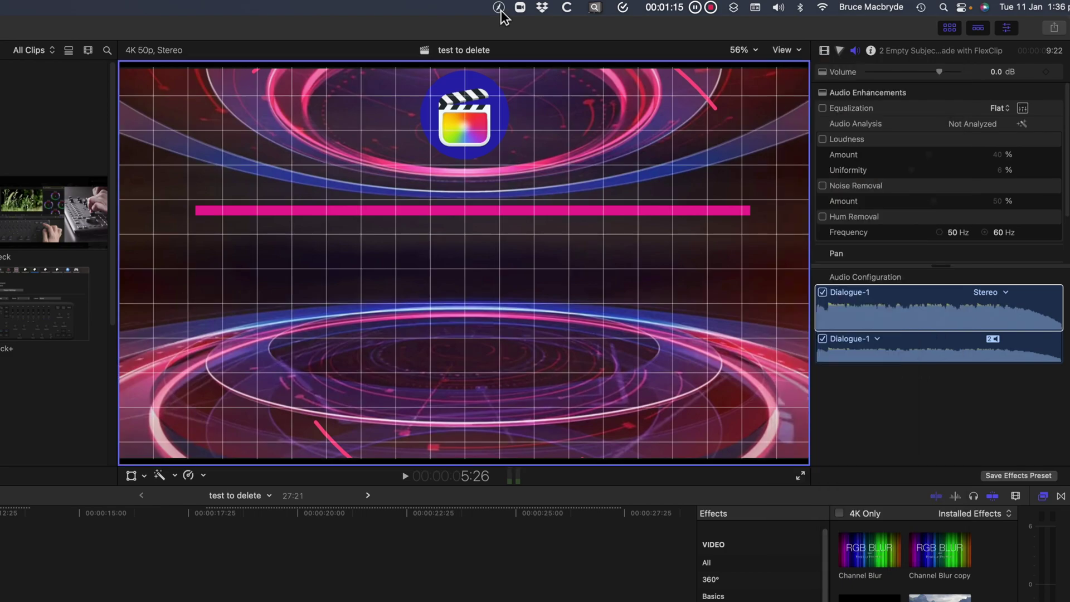
pyautogui.click(498, 7)
pyautogui.moveTo(544, 50)
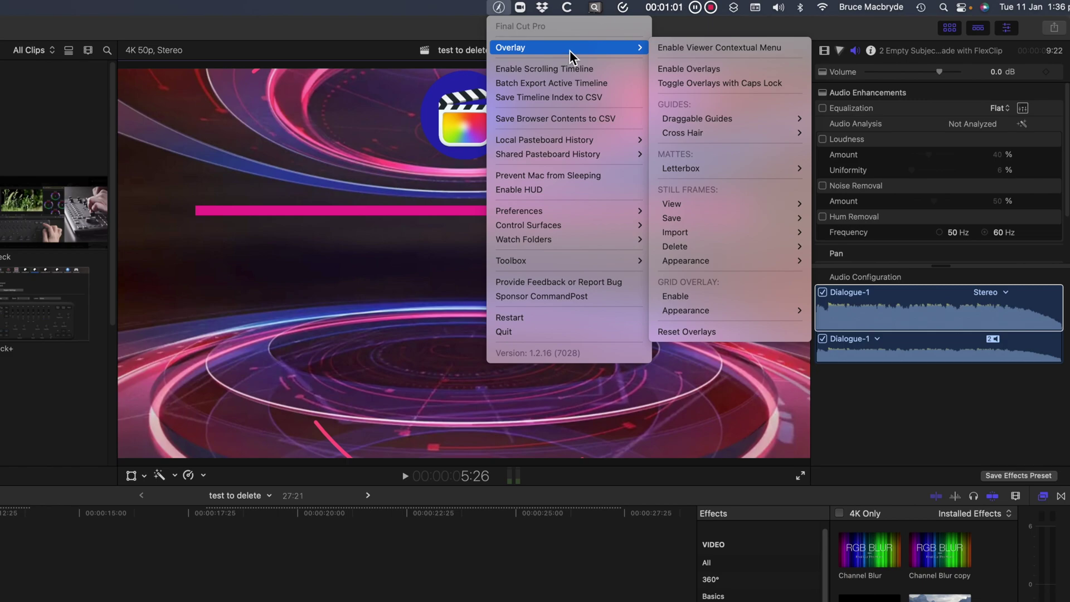
# Enable Grid Overlay and Enable Overlays, toggle overlays off and back on via the Overlay submenu
pyautogui.click(687, 297)
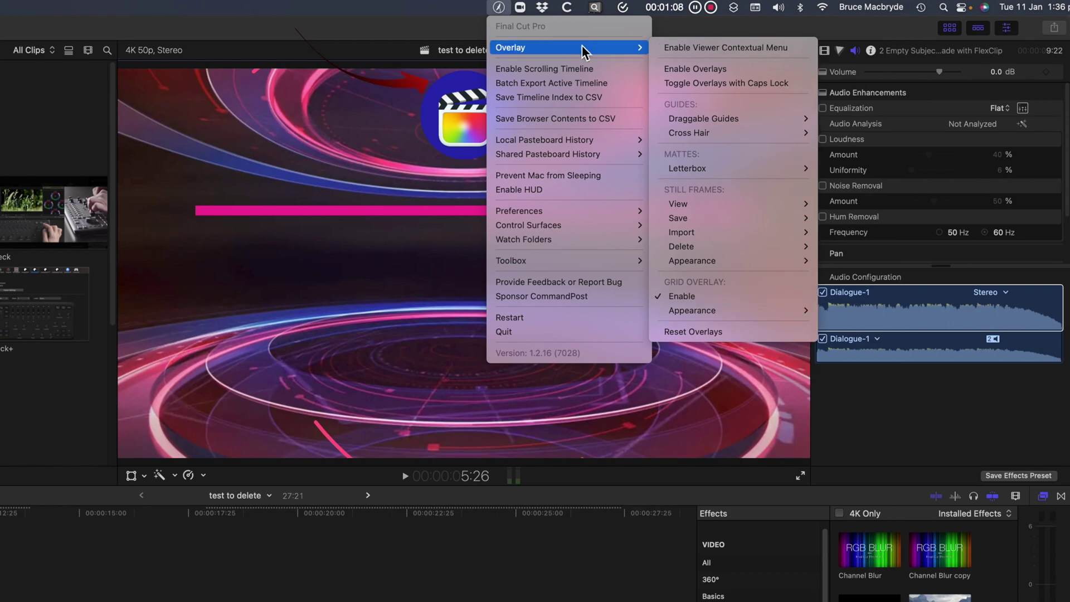
pyautogui.click(701, 69)
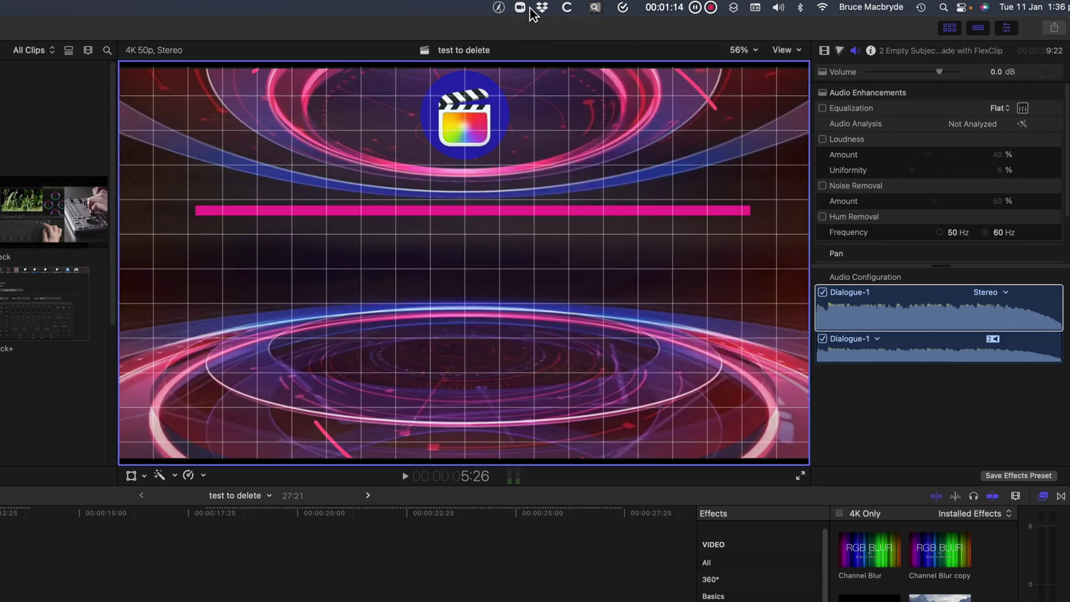
pyautogui.click(499, 8)
pyautogui.moveTo(543, 53)
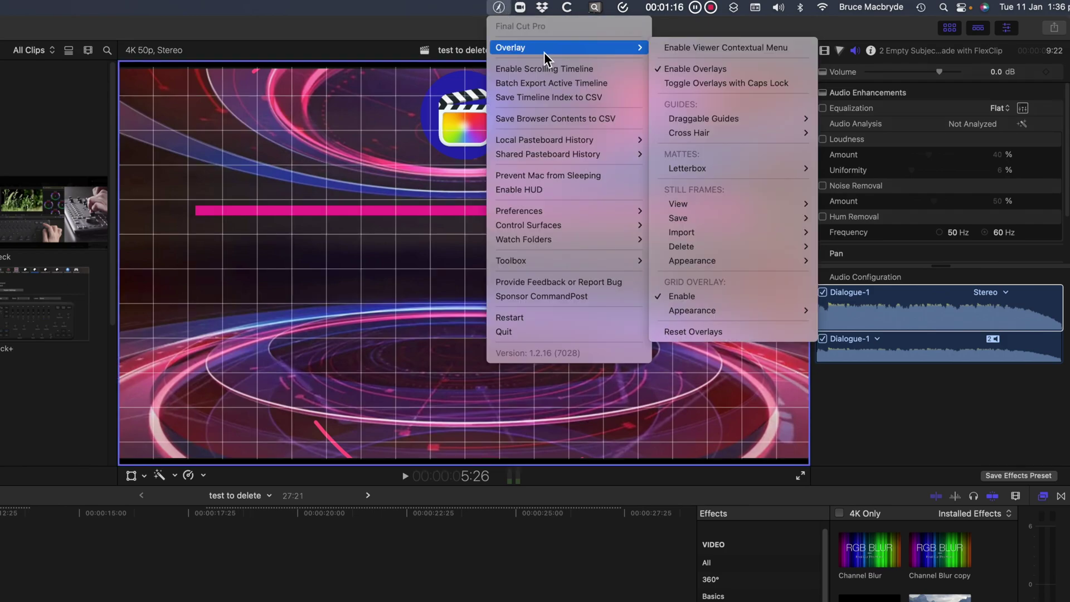
pyautogui.click(695, 73)
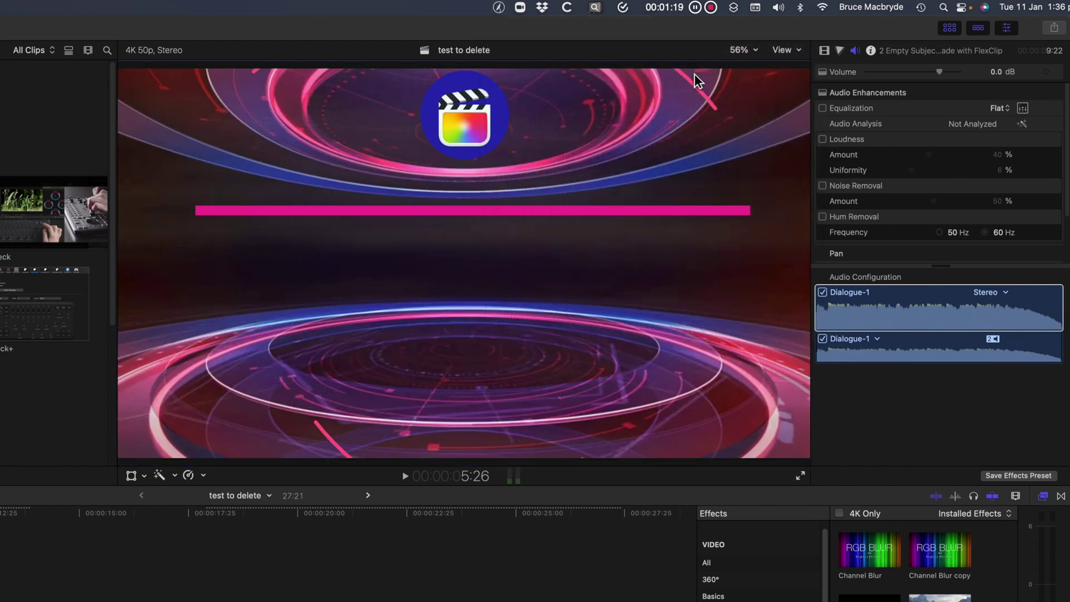
pyautogui.click(500, 9)
pyautogui.moveTo(574, 55)
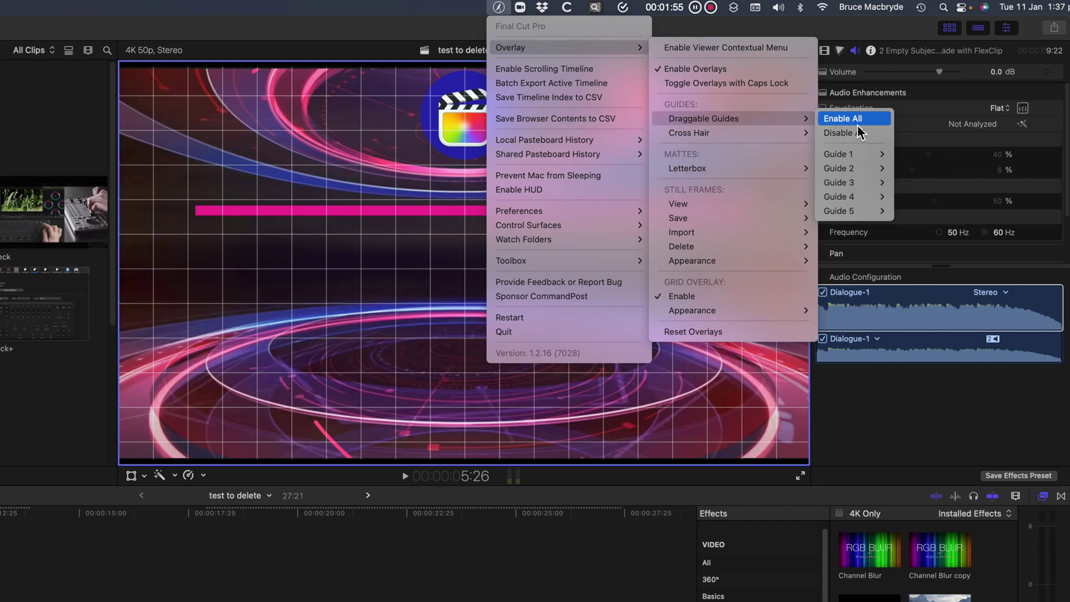
# Enable draggable guides and position two guide crosshairs in the viewer
pyautogui.moveTo(859, 152)
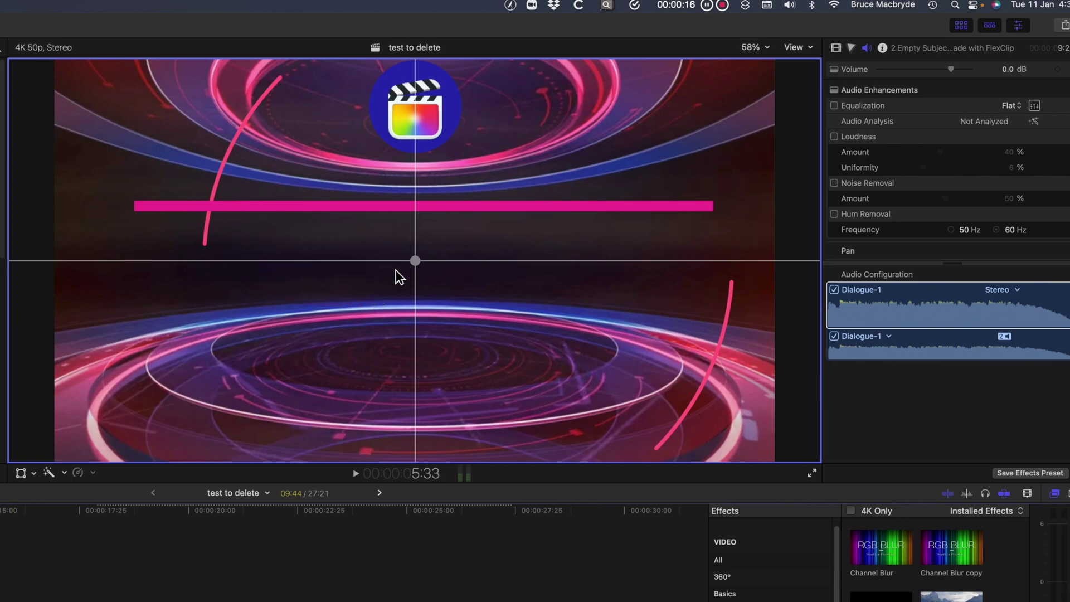
pyautogui.moveTo(415, 260); pyautogui.dragTo(384, 289)
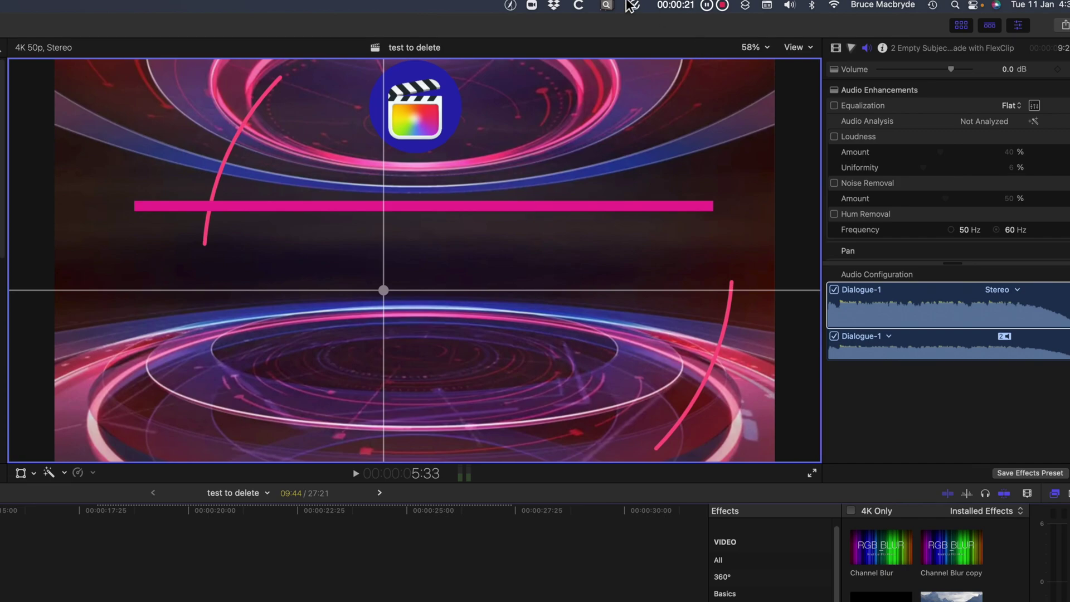
pyautogui.click(513, 6)
pyautogui.moveTo(579, 44)
pyautogui.moveTo(724, 115)
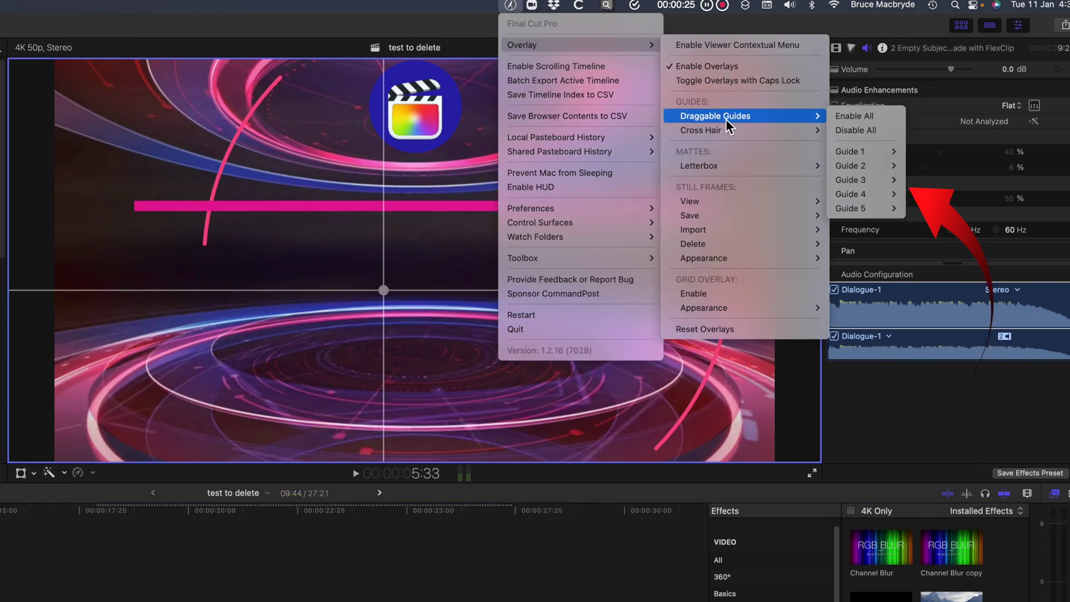
pyautogui.moveTo(853, 165)
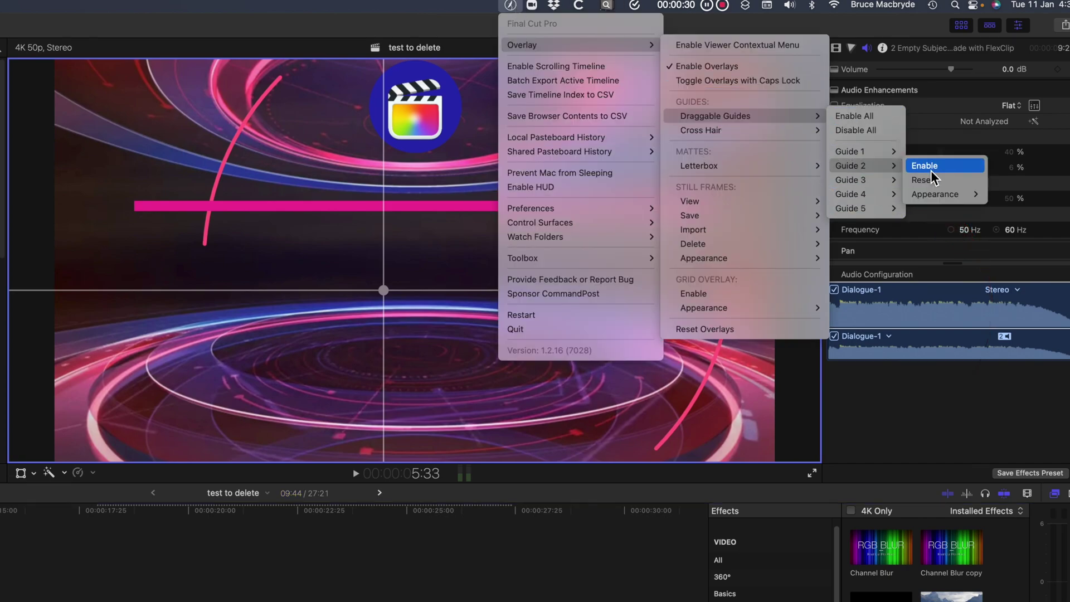
pyautogui.click(931, 166)
pyautogui.moveTo(451, 281); pyautogui.dragTo(456, 217)
pyautogui.moveTo(384, 290); pyautogui.dragTo(423, 302)
# Enable more guides, spread them across the frame, then choose Disable All
pyautogui.click(510, 5)
pyautogui.moveTo(523, 45)
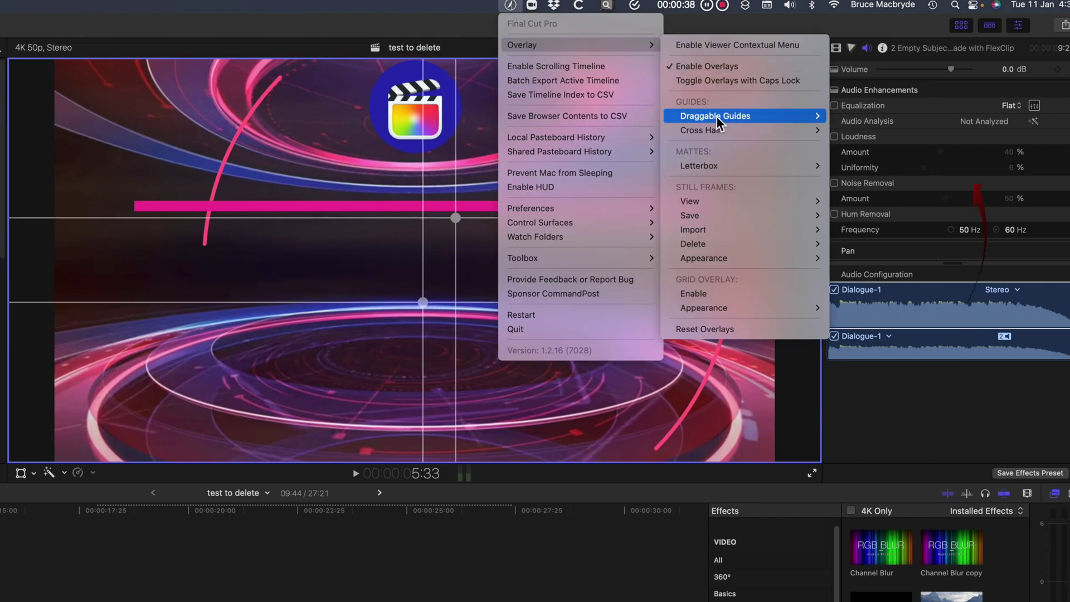
pyautogui.moveTo(746, 115)
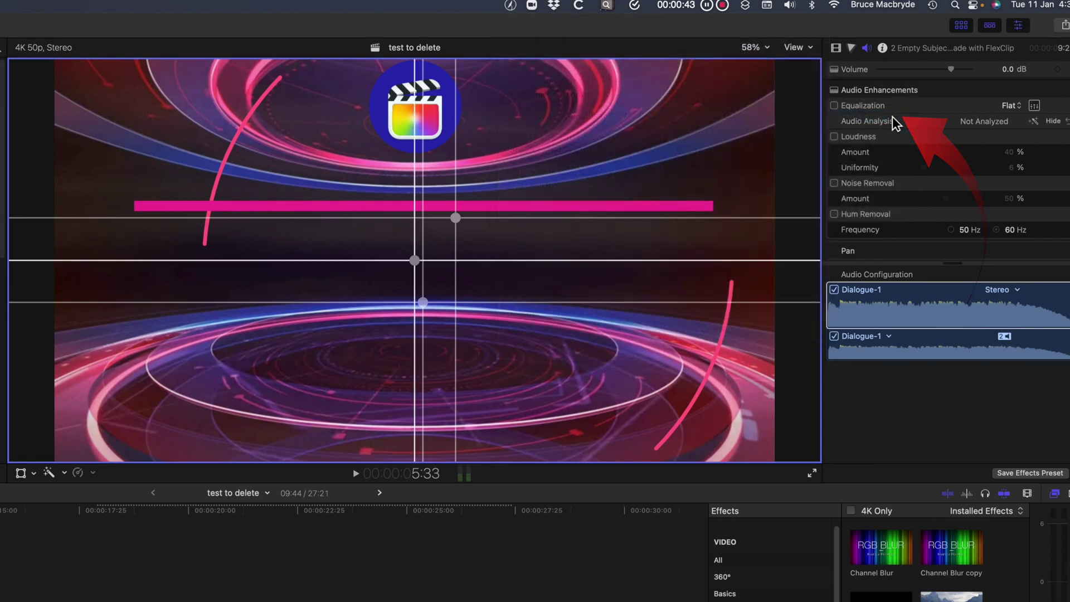
pyautogui.moveTo(414, 260); pyautogui.dragTo(550, 292)
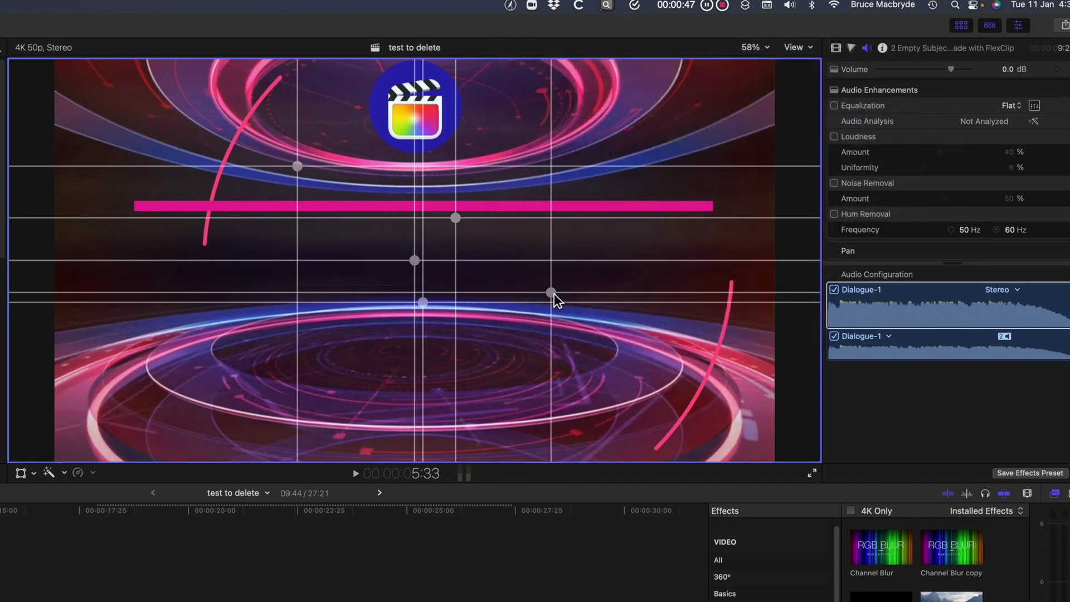
pyautogui.click(510, 5)
pyautogui.moveTo(727, 120)
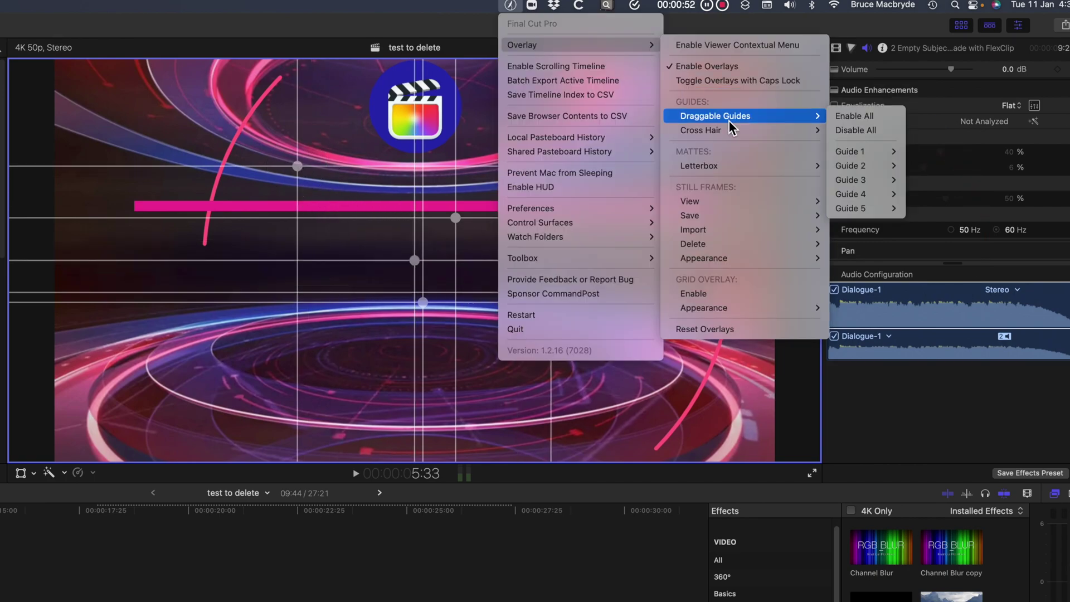
pyautogui.click(872, 133)
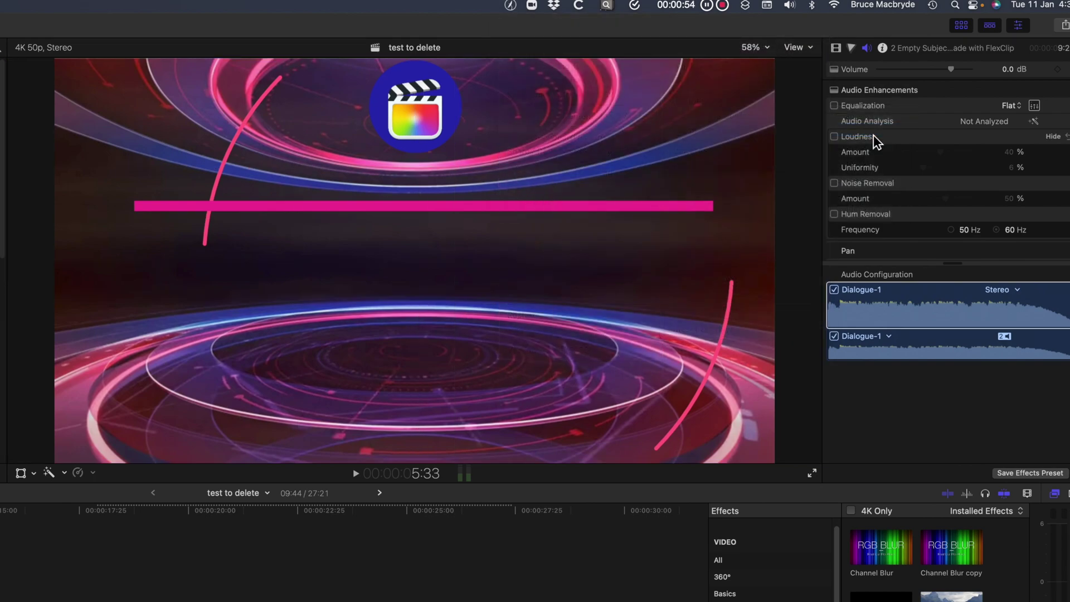
# Set Guide 1's appearance to Yellow colour at 100% opacity
pyautogui.click(512, 5)
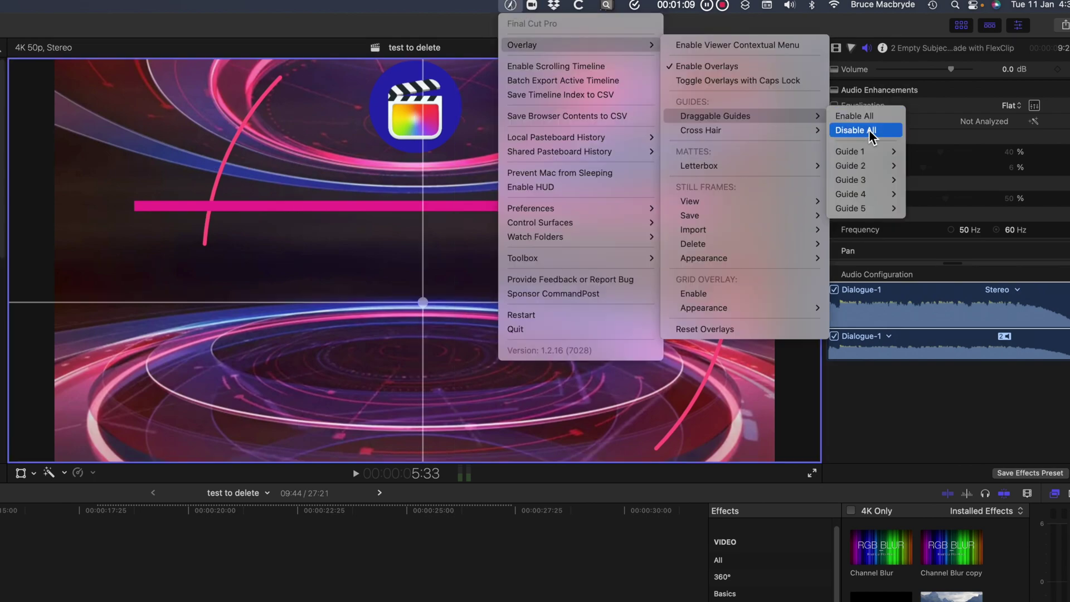
pyautogui.moveTo(852, 151)
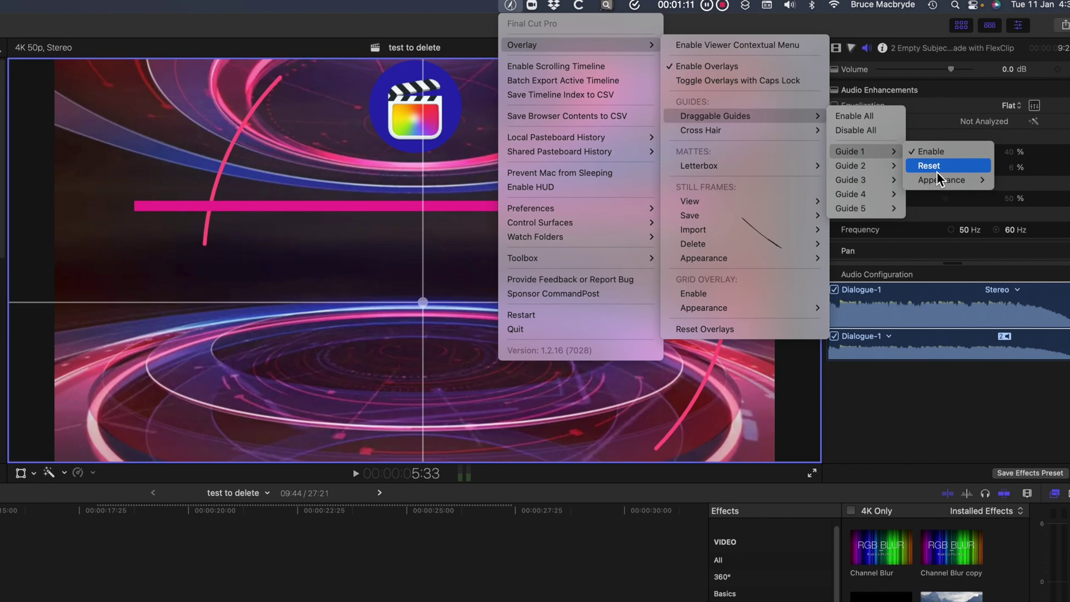
pyautogui.moveTo(941, 179)
pyautogui.moveTo(1011, 183)
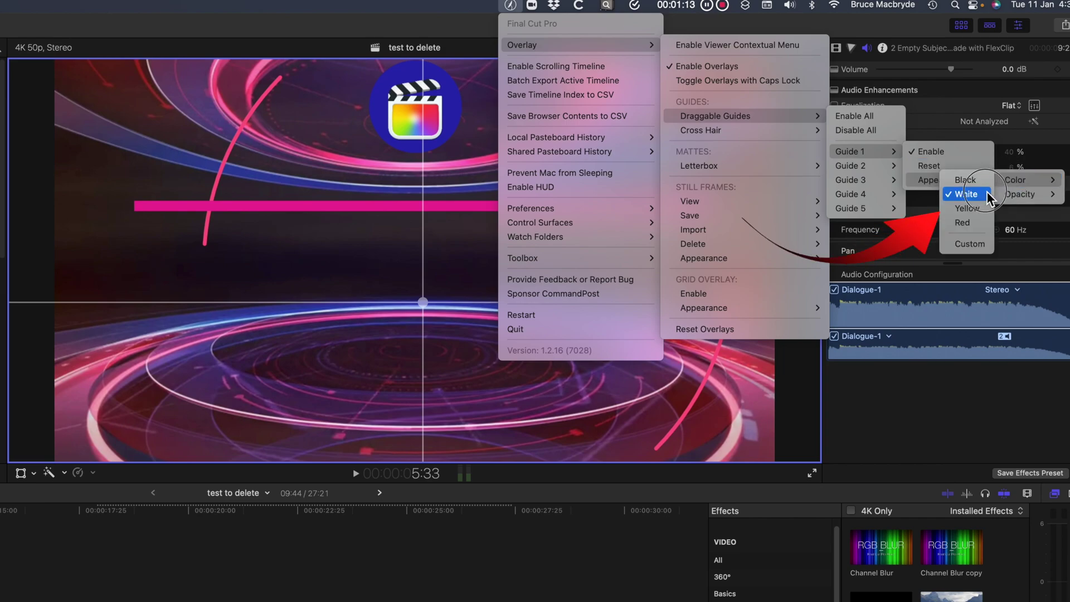
pyautogui.click(979, 208)
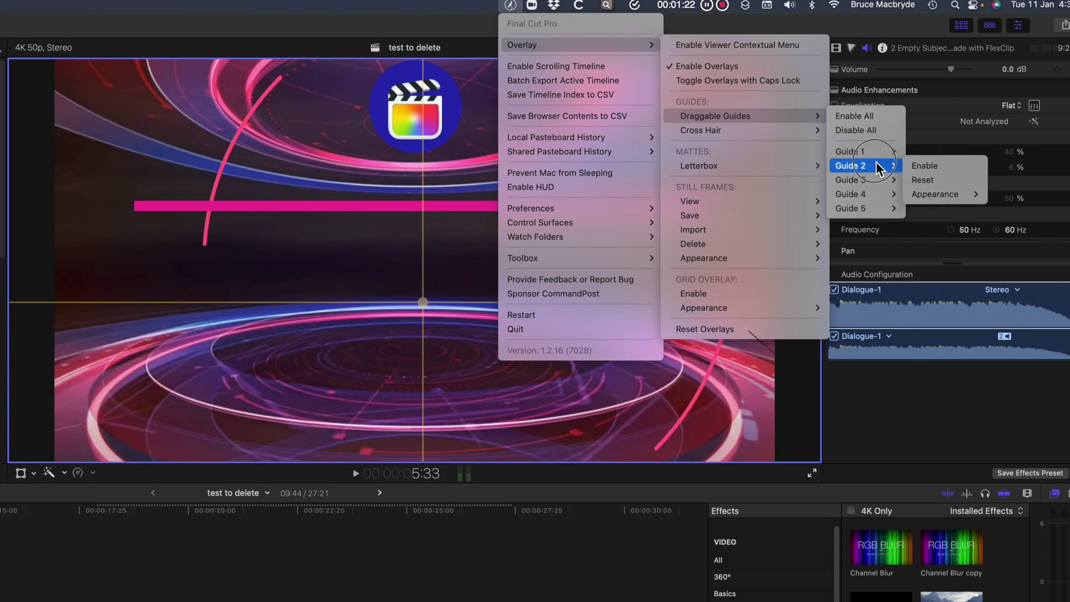
pyautogui.moveTo(941, 180)
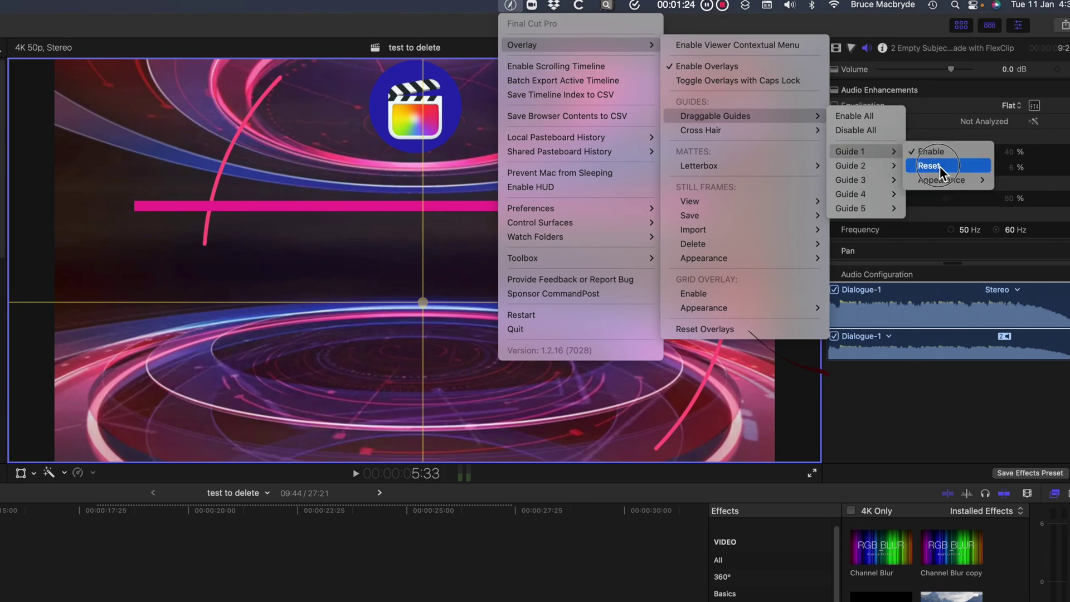
pyautogui.moveTo(1013, 201)
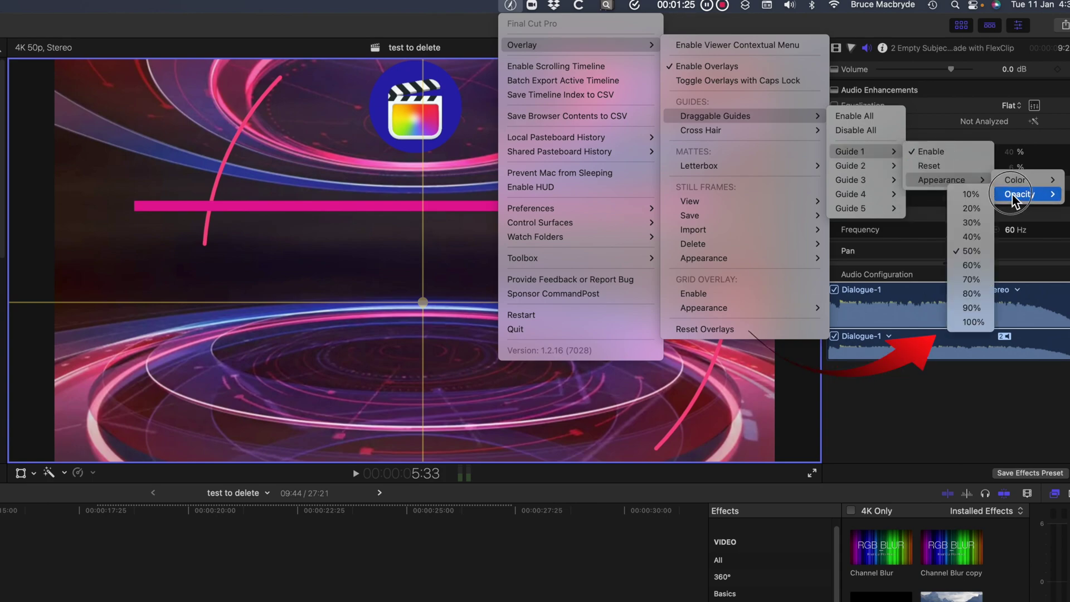
pyautogui.click(980, 322)
pyautogui.click(981, 323)
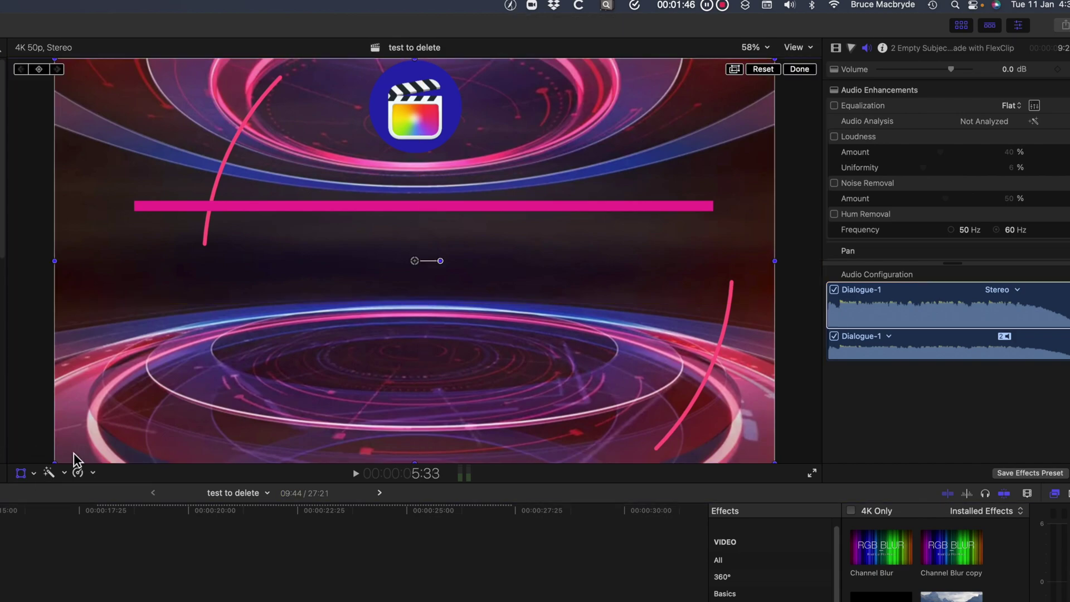
# Reposition the yellow guide, then enable the Cross Hair overlay and drag its point right
pyautogui.moveTo(325, 342); pyautogui.dragTo(354, 332)
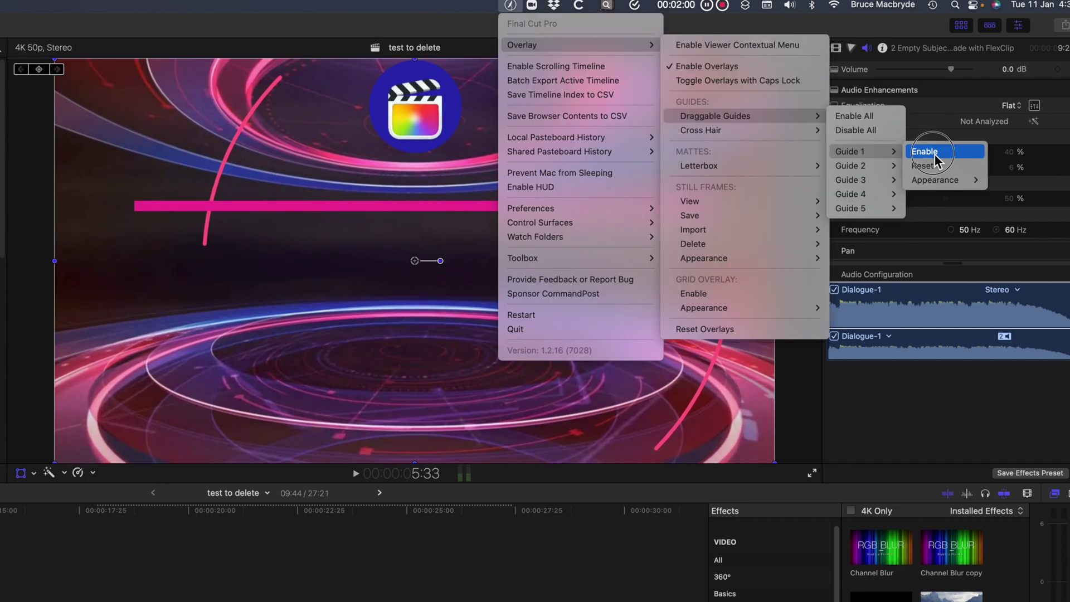
pyautogui.click(853, 148)
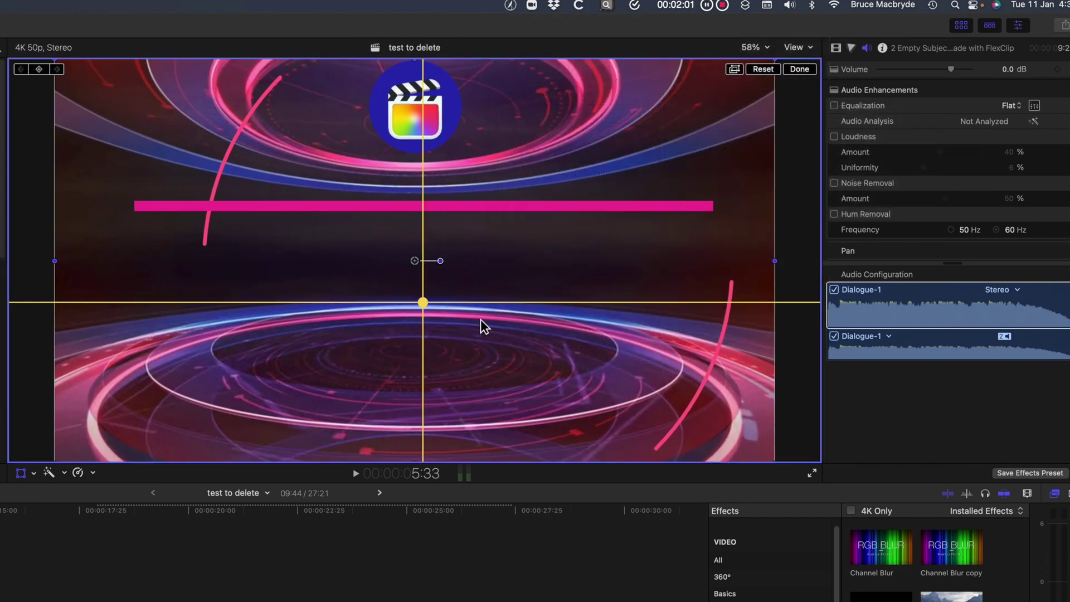
pyautogui.moveTo(428, 307); pyautogui.dragTo(371, 298)
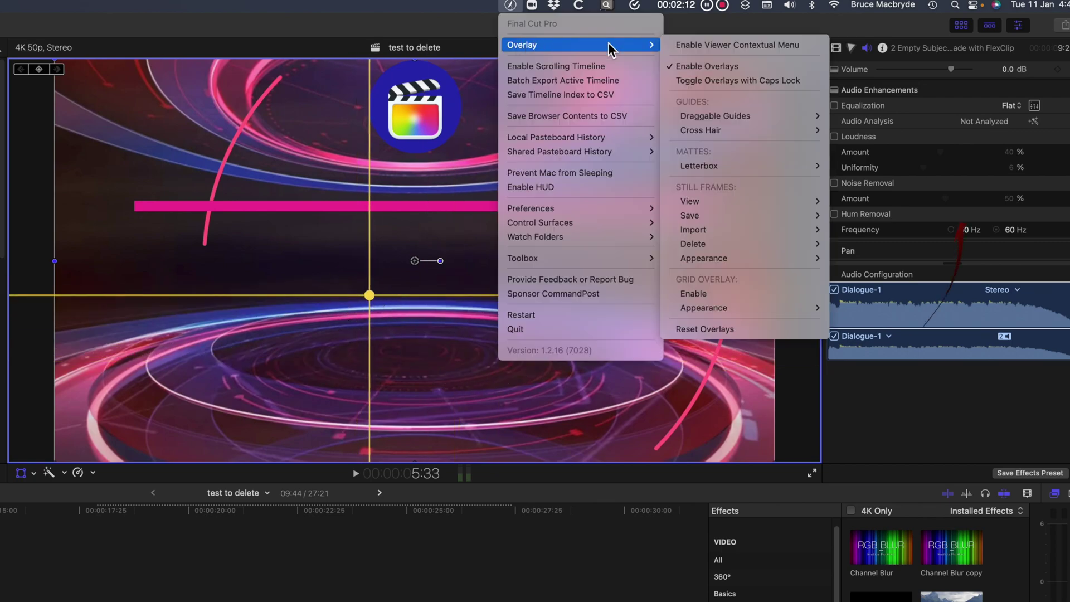
pyautogui.moveTo(758, 132)
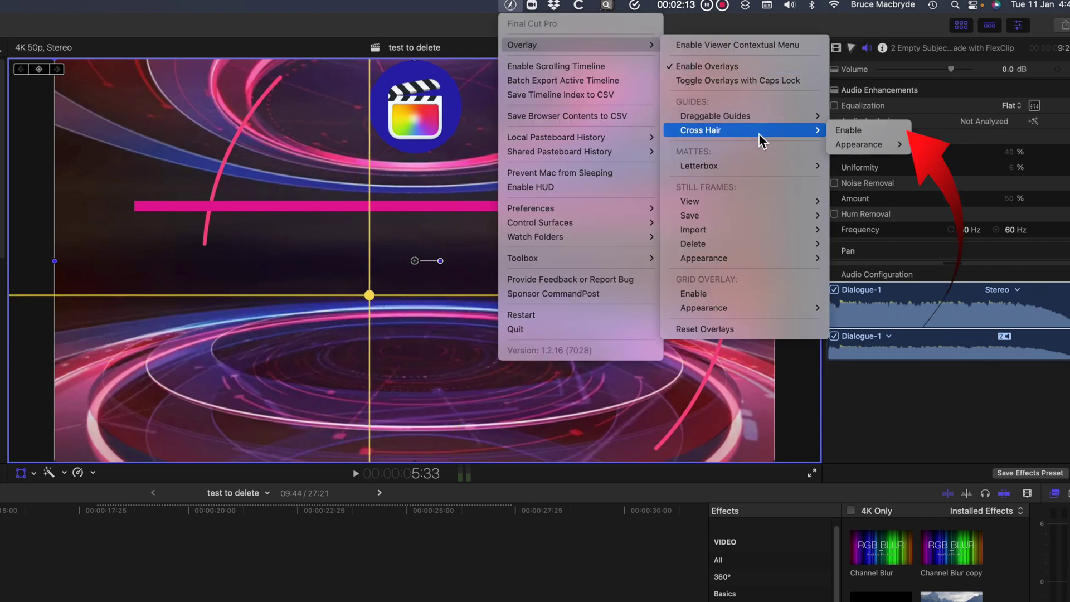
pyautogui.click(868, 132)
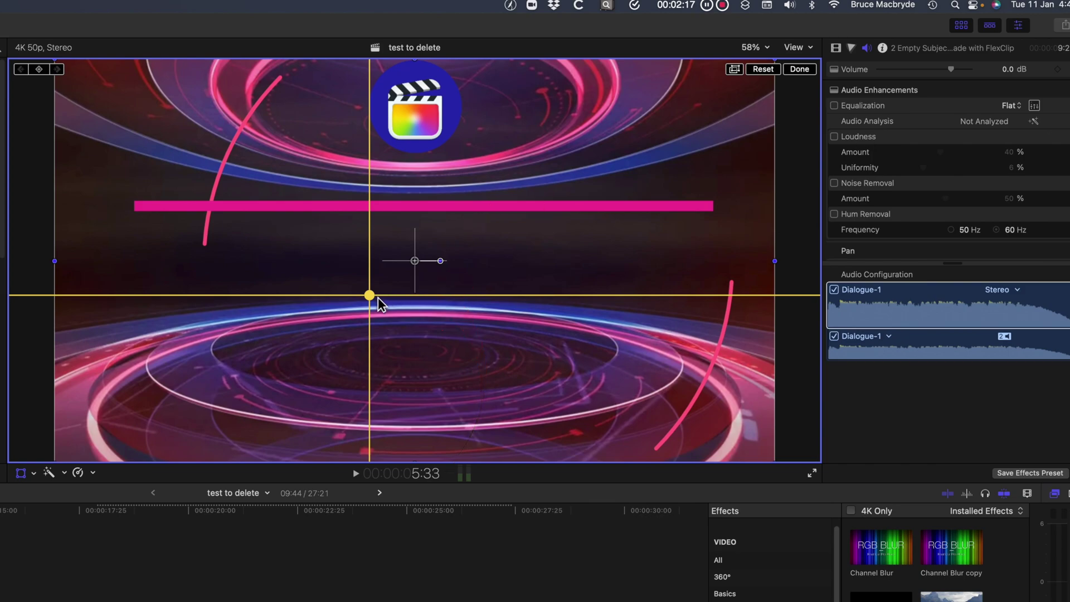
pyautogui.moveTo(378, 304); pyautogui.dragTo(463, 307)
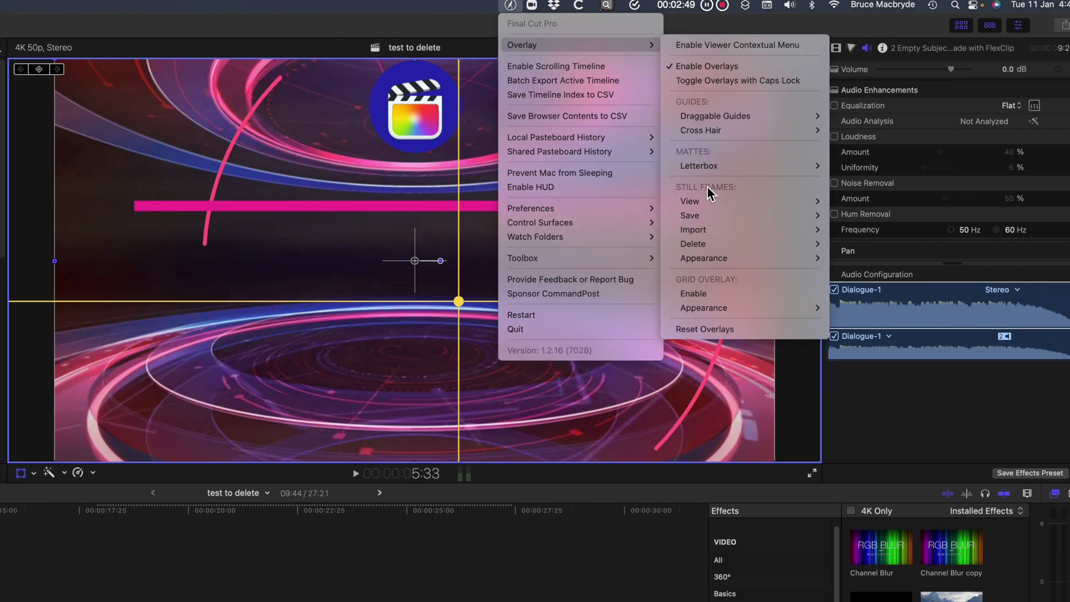
# Turn on the grid overlay, increase its segments for a denser grid, then switch it off
pyautogui.click(710, 293)
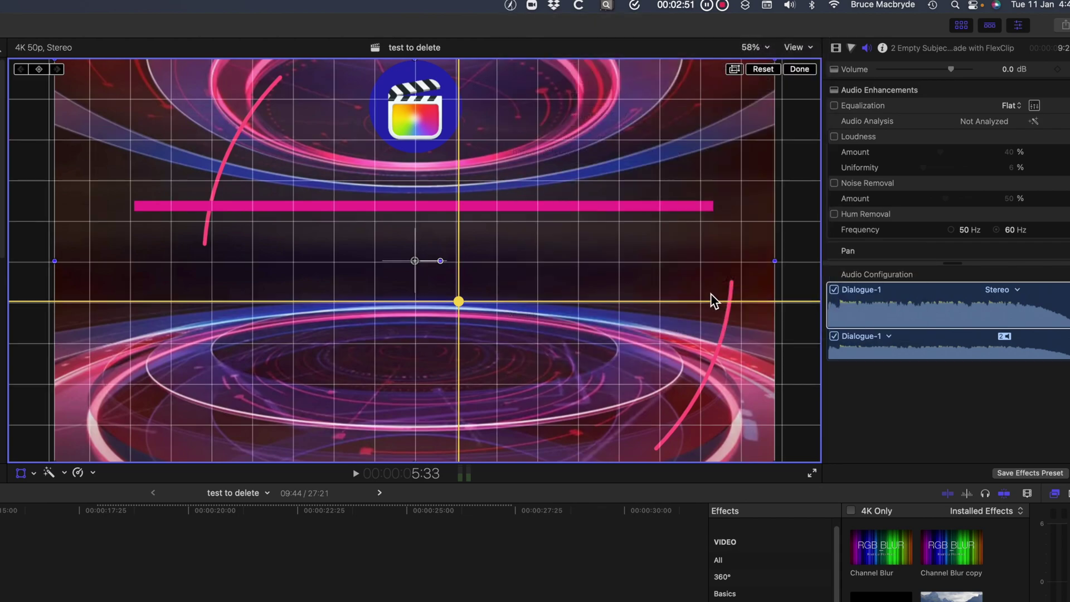
pyautogui.click(510, 5)
pyautogui.moveTo(733, 302)
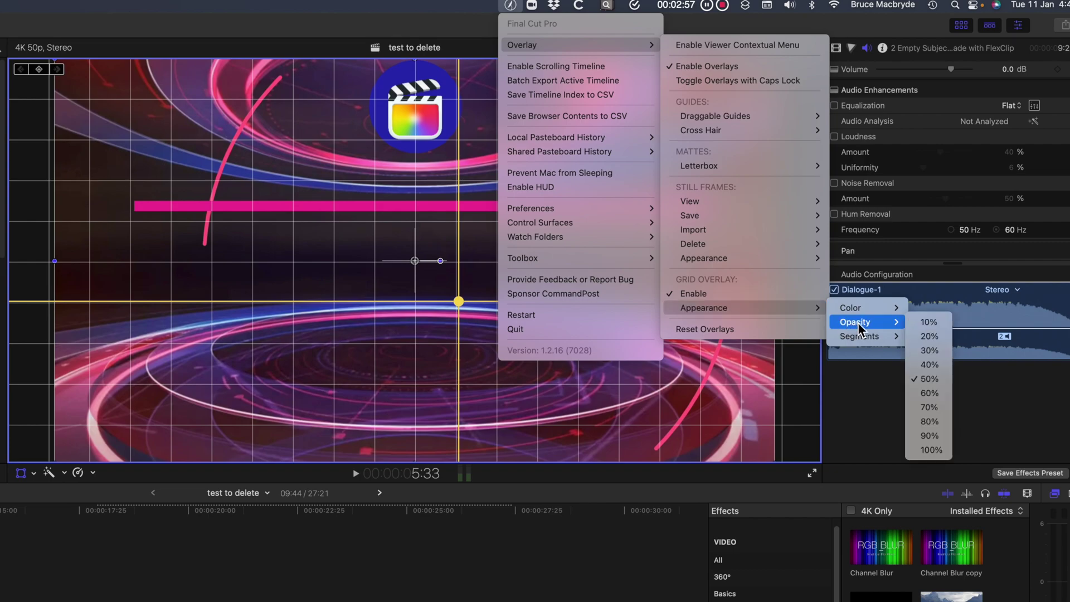
pyautogui.moveTo(867, 340)
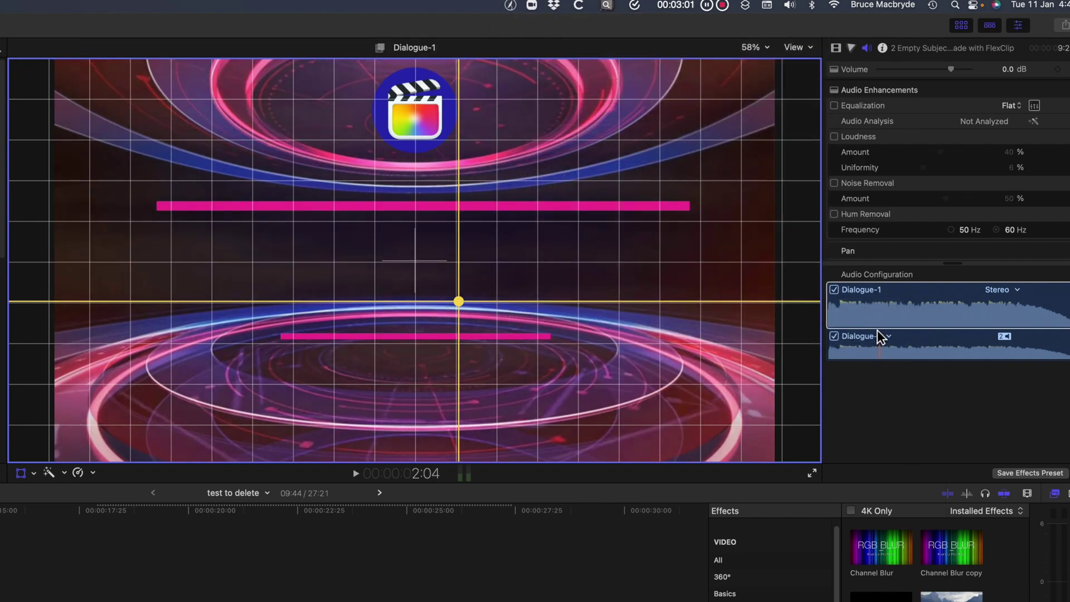
pyautogui.click(925, 536)
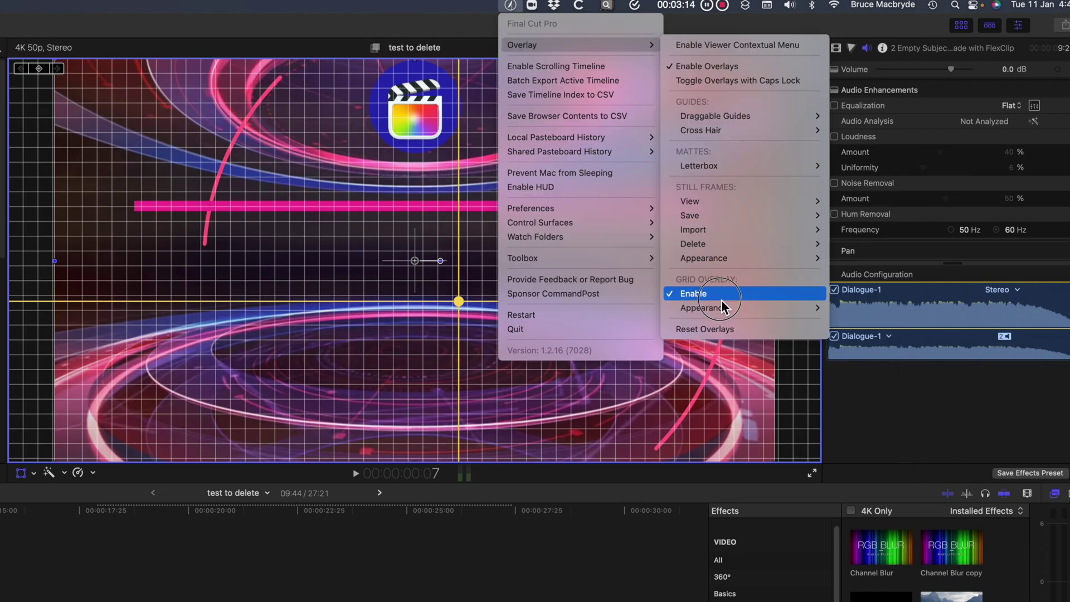
pyautogui.moveTo(704, 308)
pyautogui.moveTo(852, 308)
pyautogui.click(947, 352)
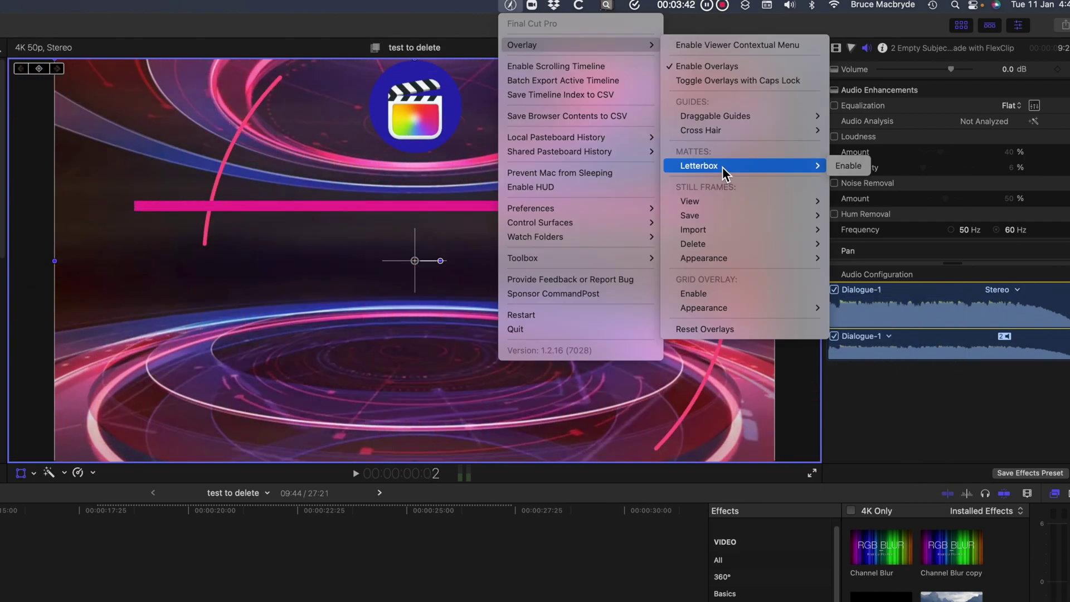
# Enable Letterbox mattes and drag the matte edge down twice to thicken the bars
pyautogui.moveTo(722, 166)
pyautogui.click(847, 166)
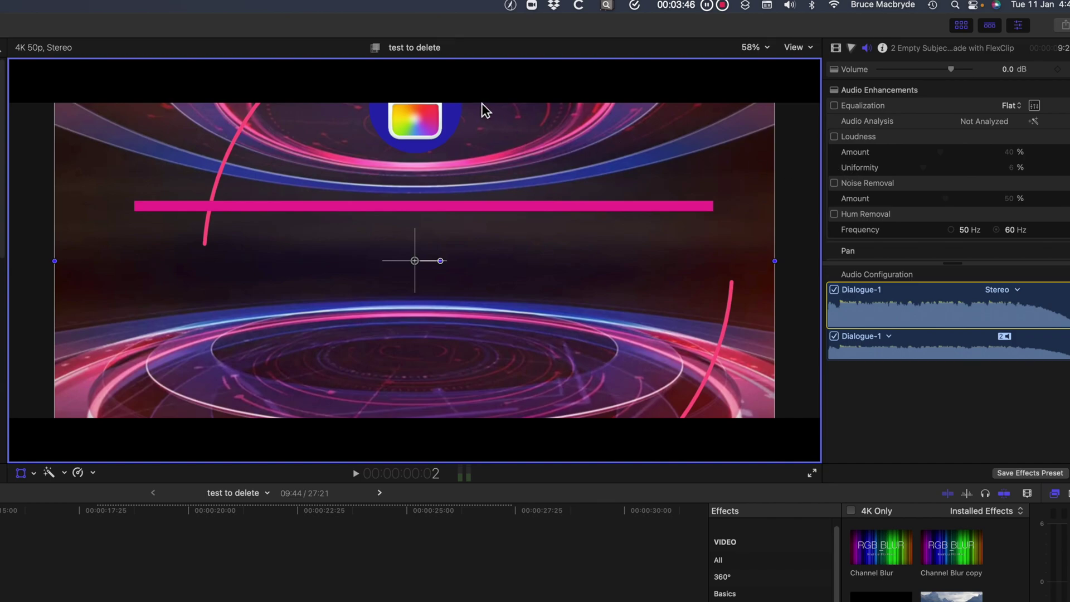
pyautogui.moveTo(481, 102); pyautogui.dragTo(479, 155)
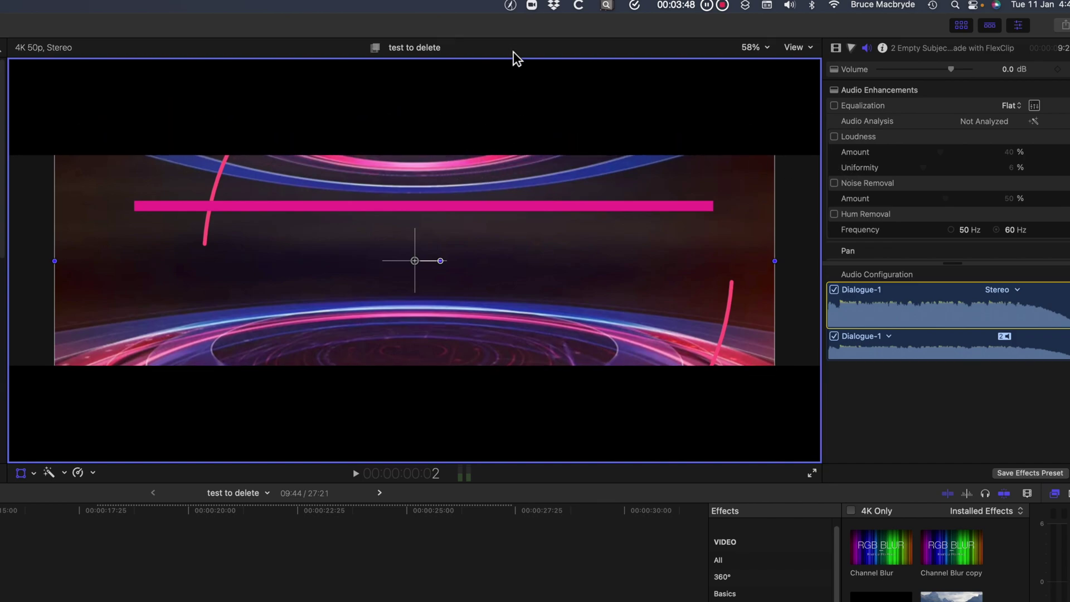
pyautogui.click(510, 6)
pyautogui.click(394, 149)
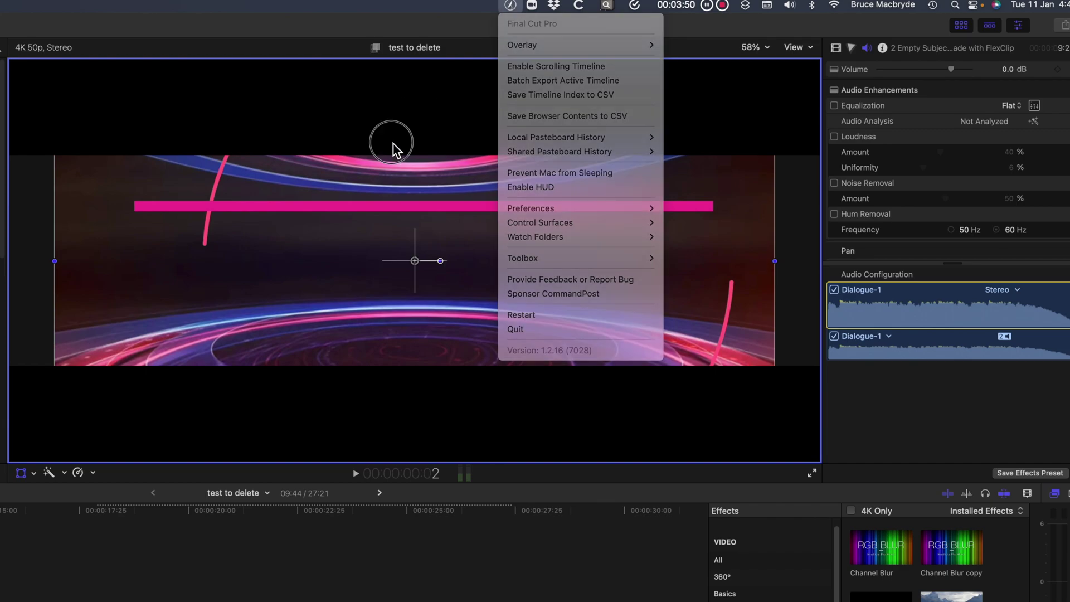
pyautogui.moveTo(420, 156); pyautogui.dragTo(414, 217)
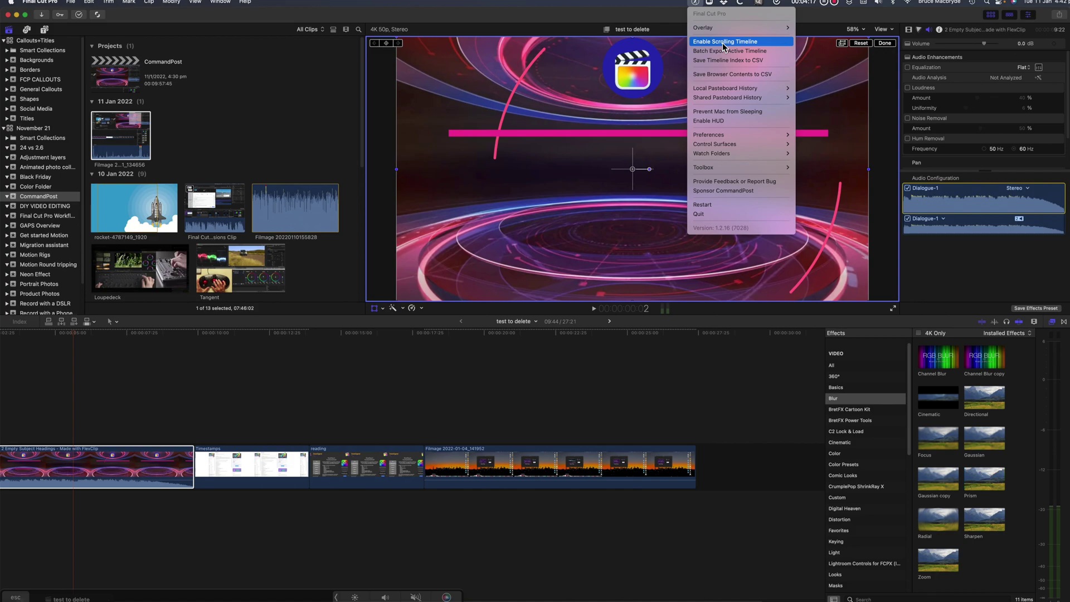
# Enable Scrolling Timeline, deselect the clip, and play back with Space to watch it scroll
pyautogui.click(723, 44)
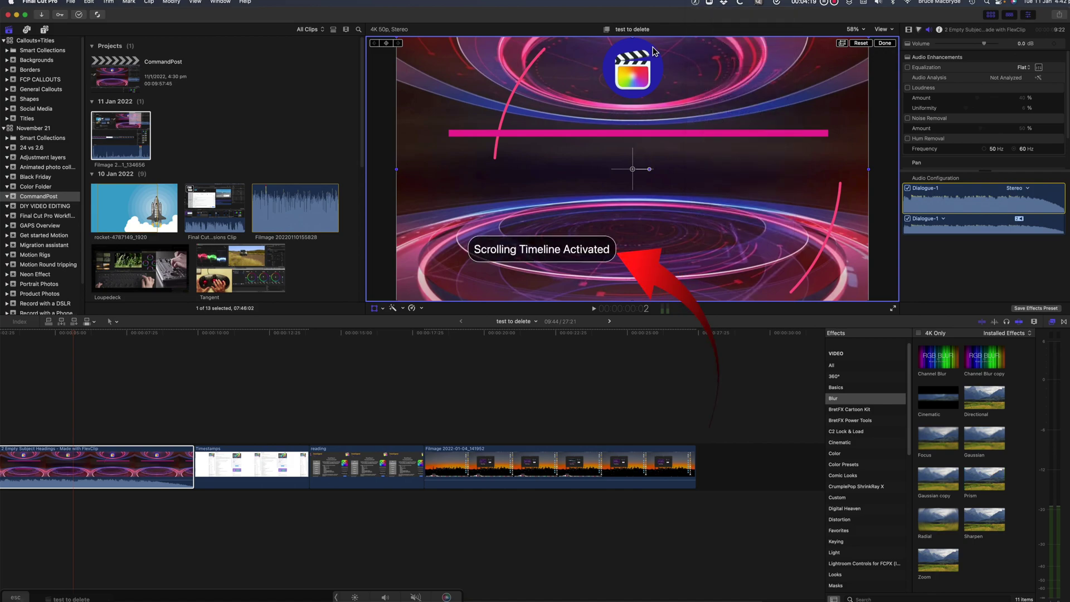
pyautogui.click(77, 363)
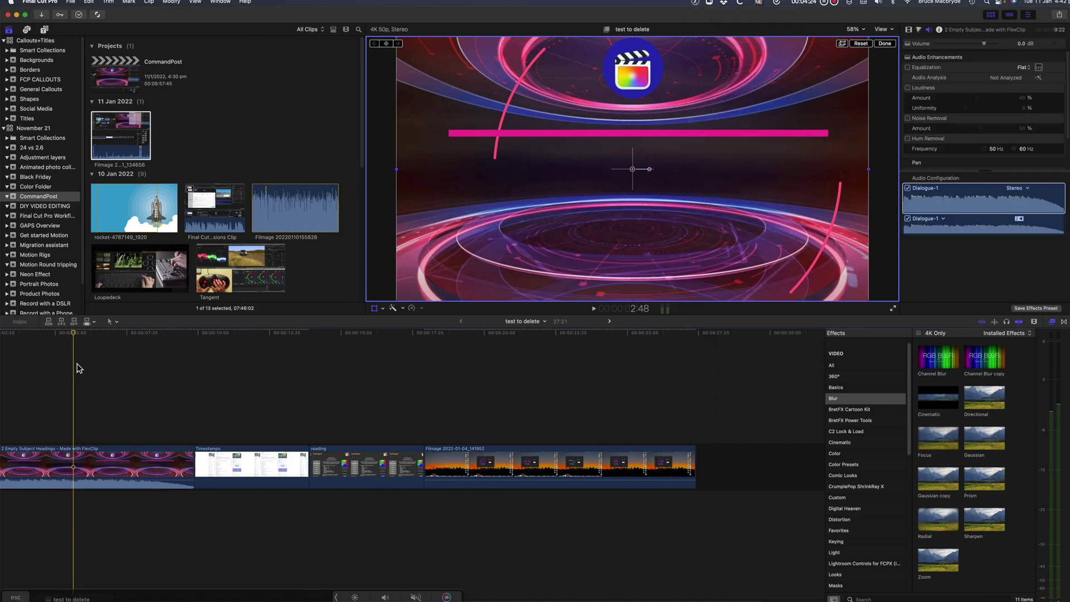
pyautogui.press('space')
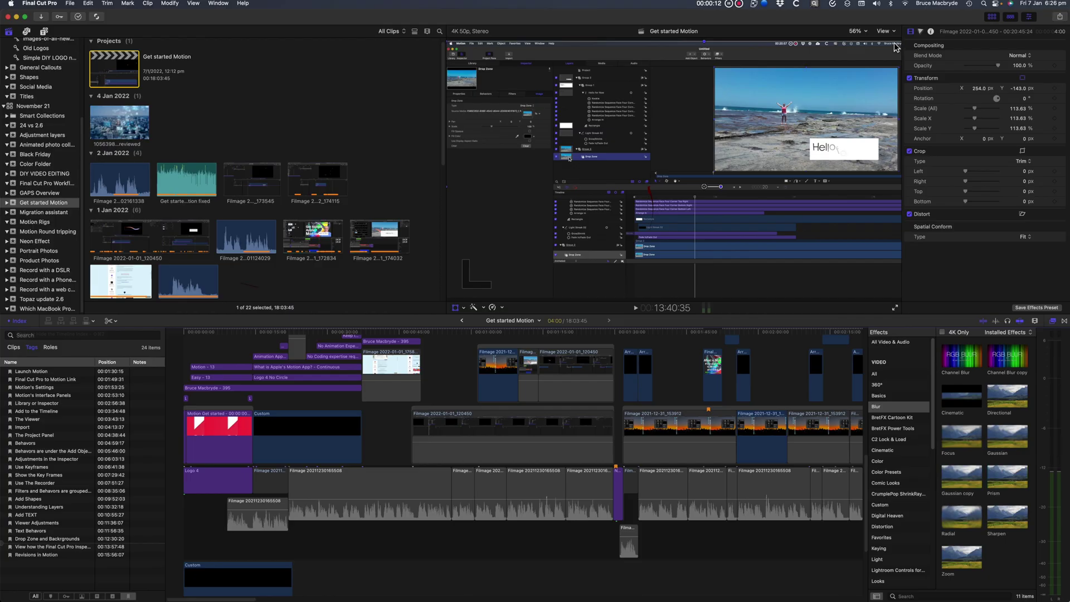
# Run Save Timeline Index to CSV and Save Browser Contents to CSV, picking the Desktop folder
pyautogui.click(764, 5)
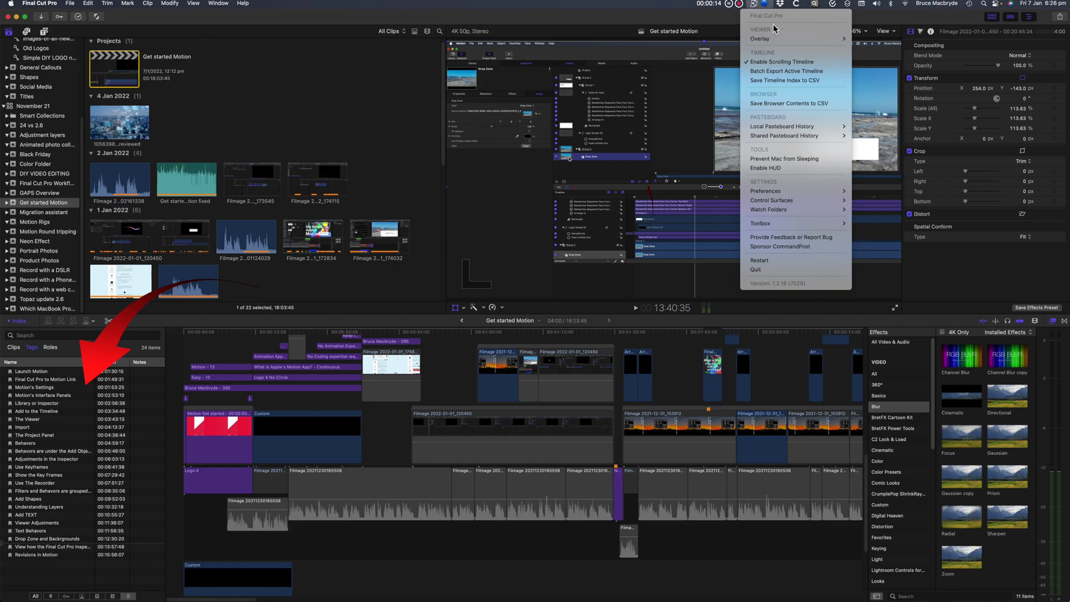
pyautogui.click(785, 80)
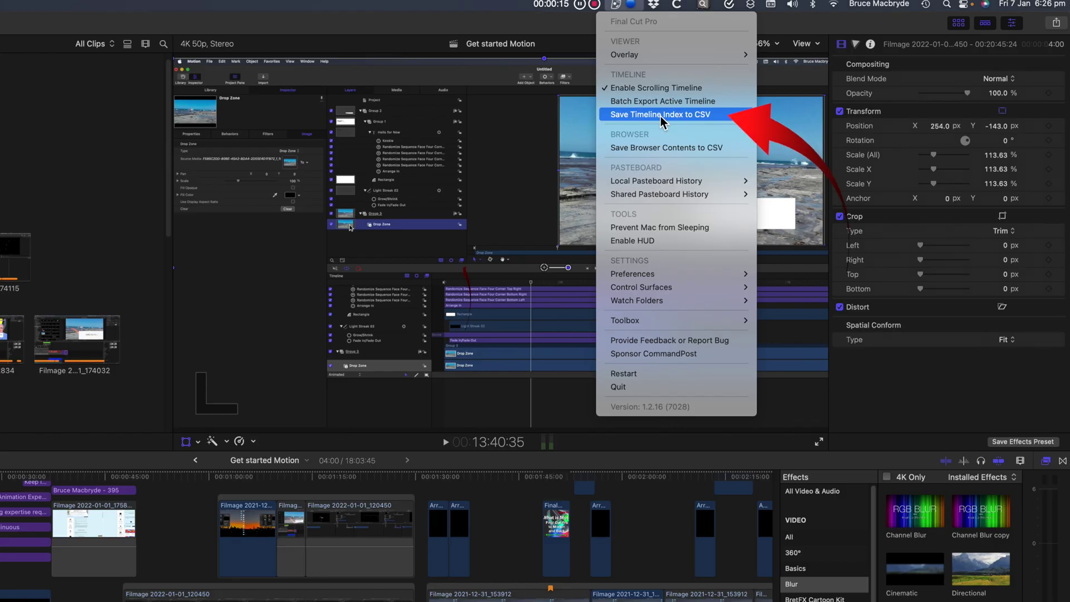
pyautogui.click(661, 117)
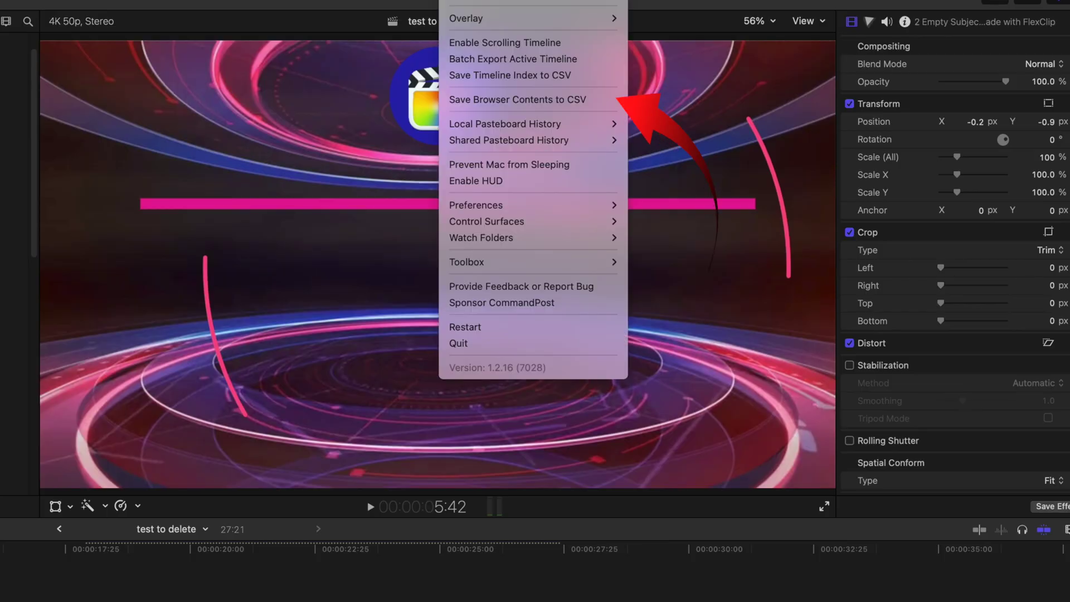
pyautogui.click(489, 105)
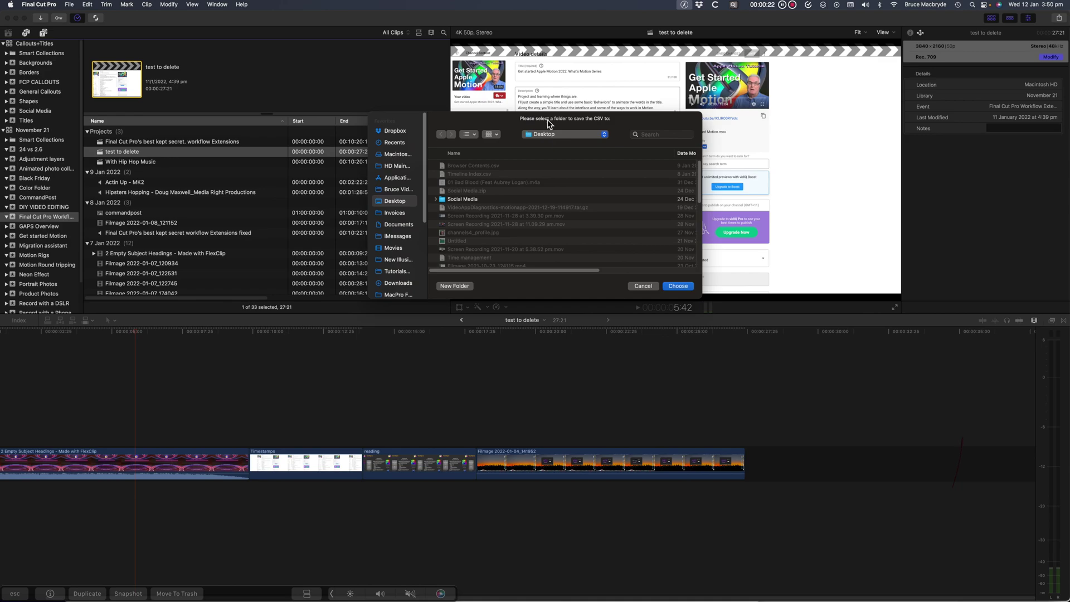
pyautogui.moveTo(607, 122); pyautogui.dragTo(769, 110)
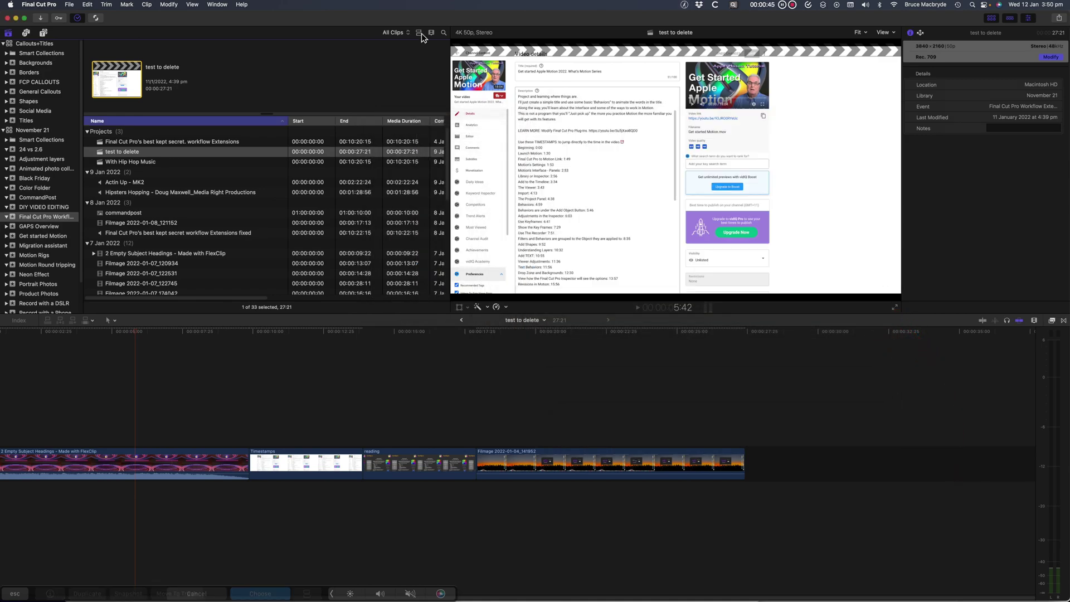
# Confirm Desktop as the CSV folder, then turn on Prevent Mac from Sleeping and verify it
pyautogui.click(418, 32)
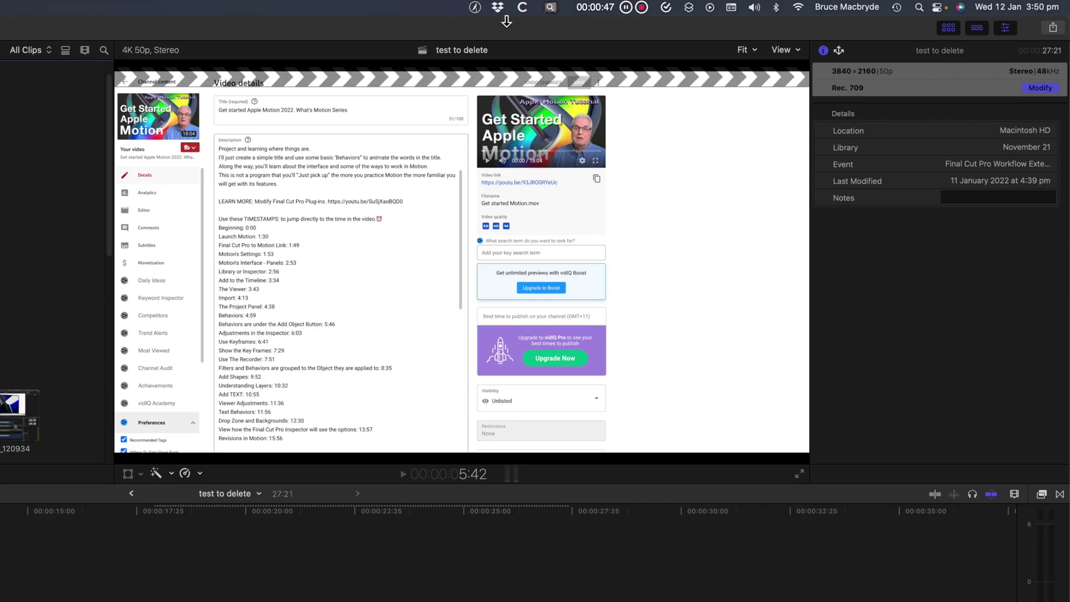
pyautogui.click(683, 5)
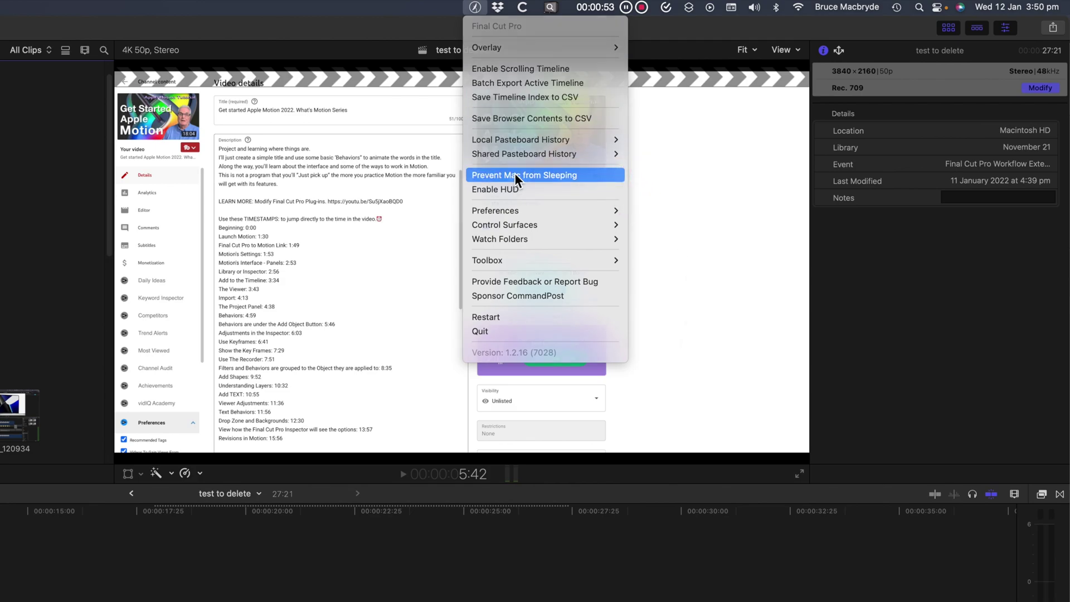
pyautogui.click(513, 174)
pyautogui.click(477, 8)
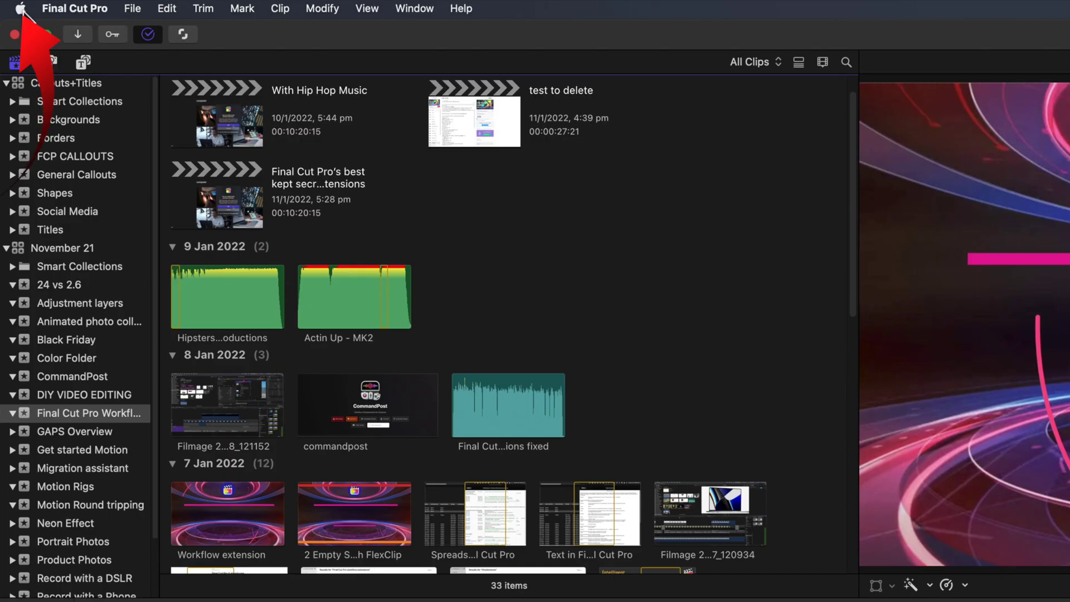
# Review the Mac's Energy Saver settings in System Preferences, where automatic sleep with the display off is stopped
pyautogui.click(21, 8)
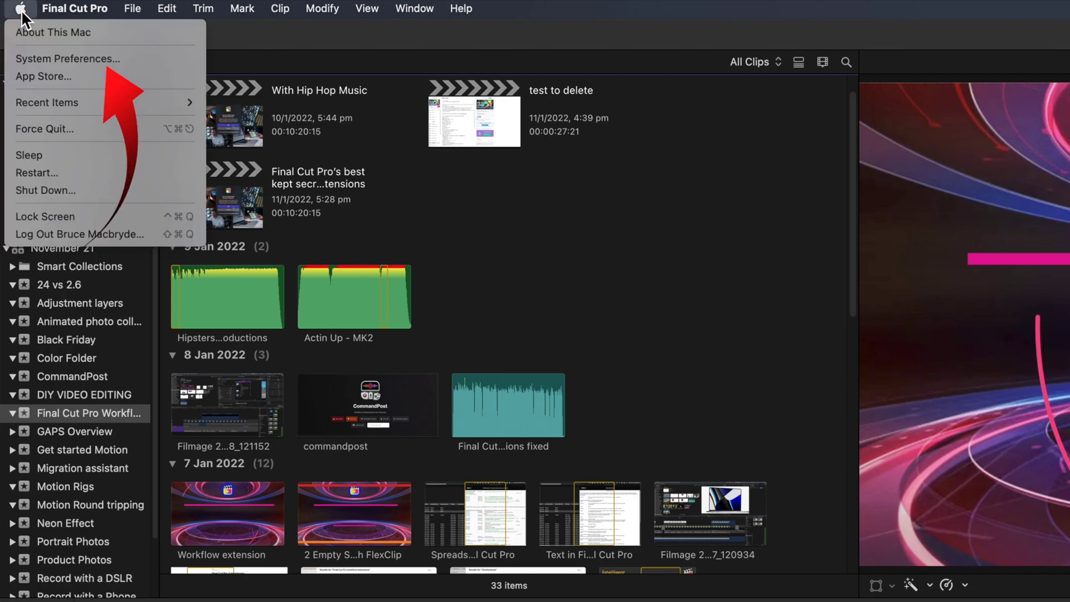
pyautogui.click(55, 60)
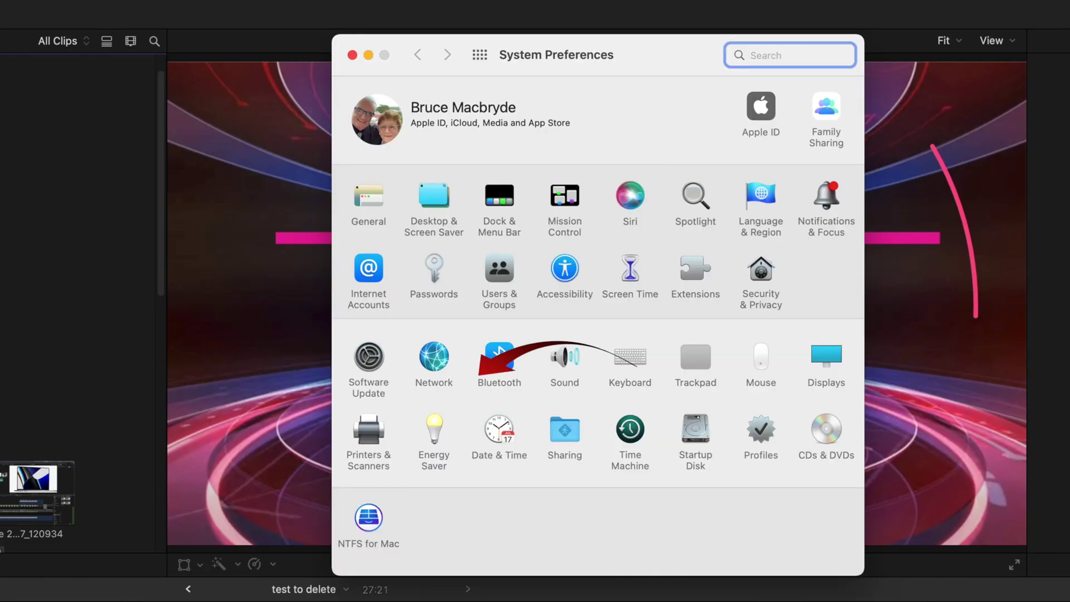
pyautogui.click(434, 431)
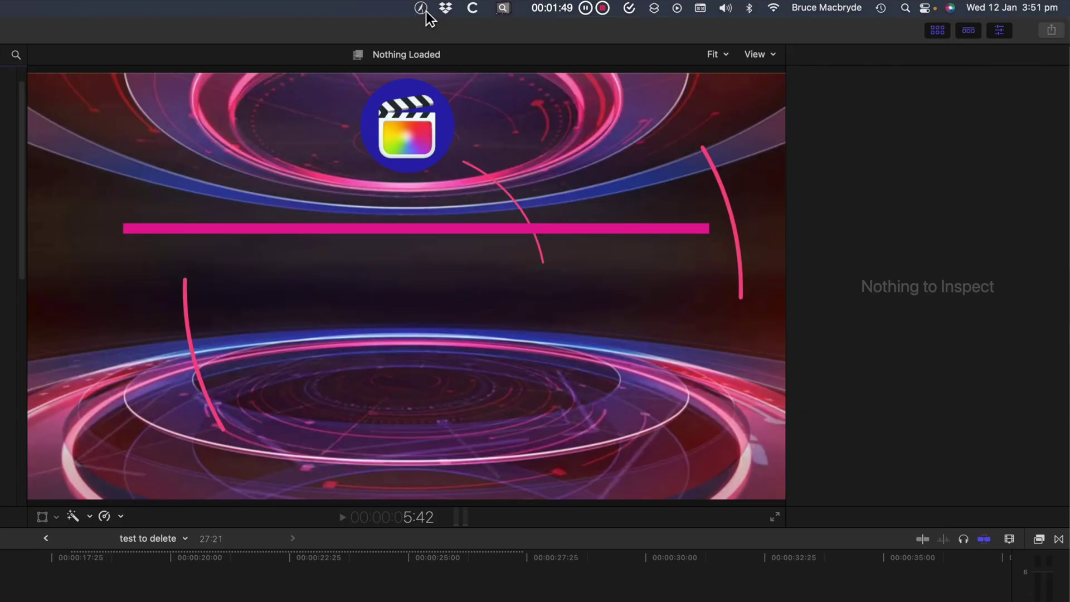
# Turn on the CommandPost HUD, settle on a 2×6 field grid, and assign an action to its first button
pyautogui.click(424, 13)
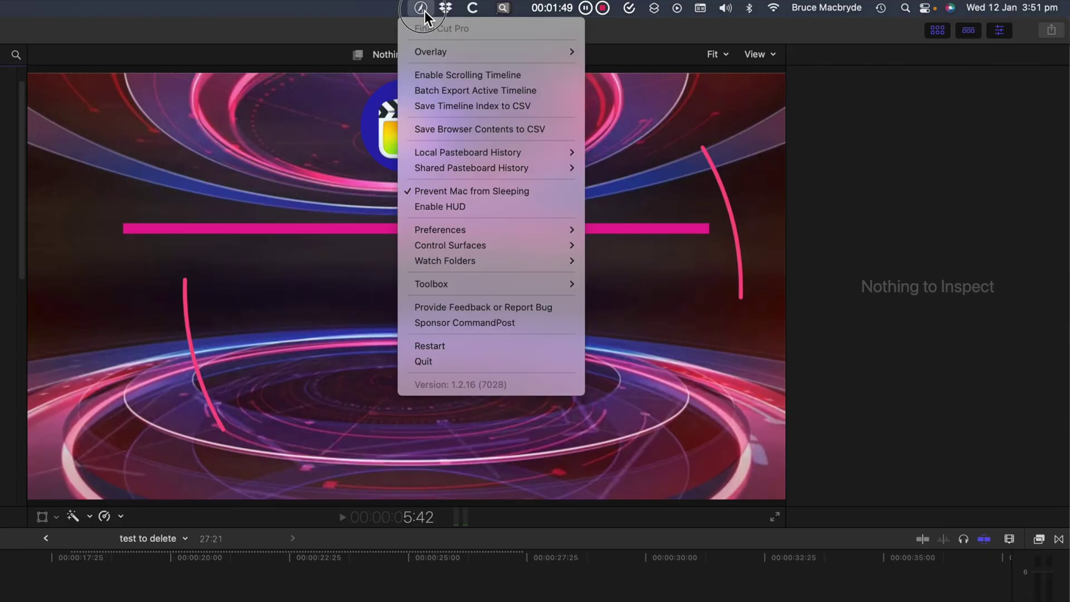
pyautogui.click(450, 206)
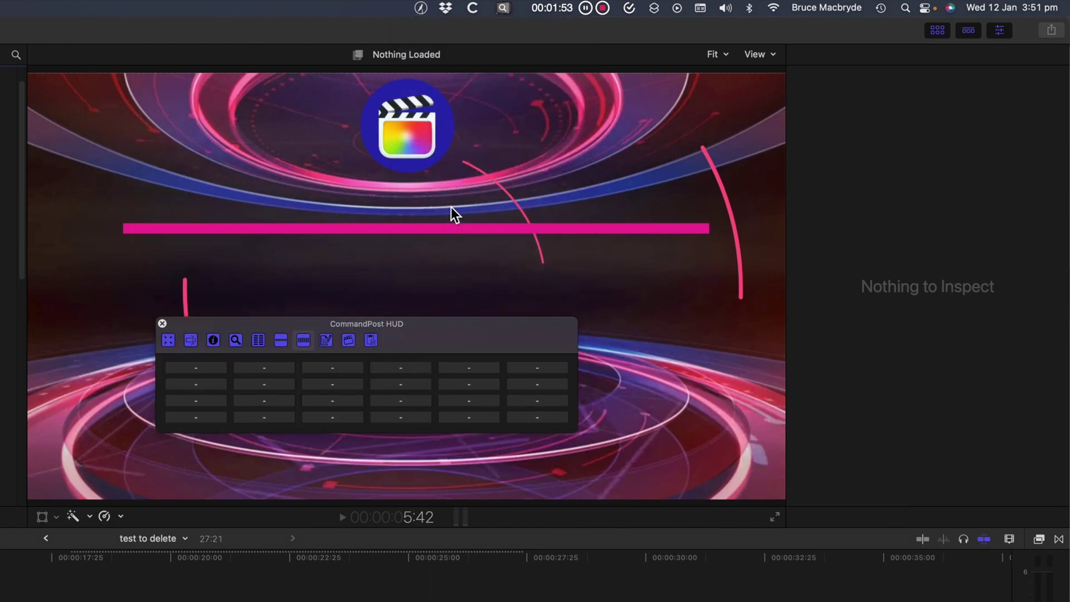
pyautogui.click(259, 344)
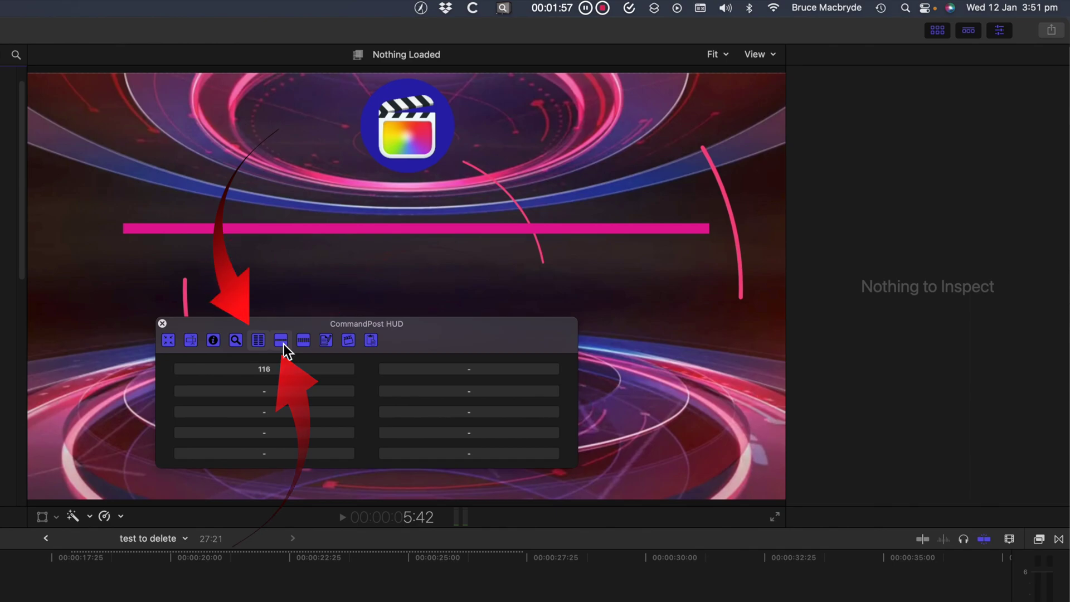
pyautogui.click(283, 343)
pyautogui.click(303, 343)
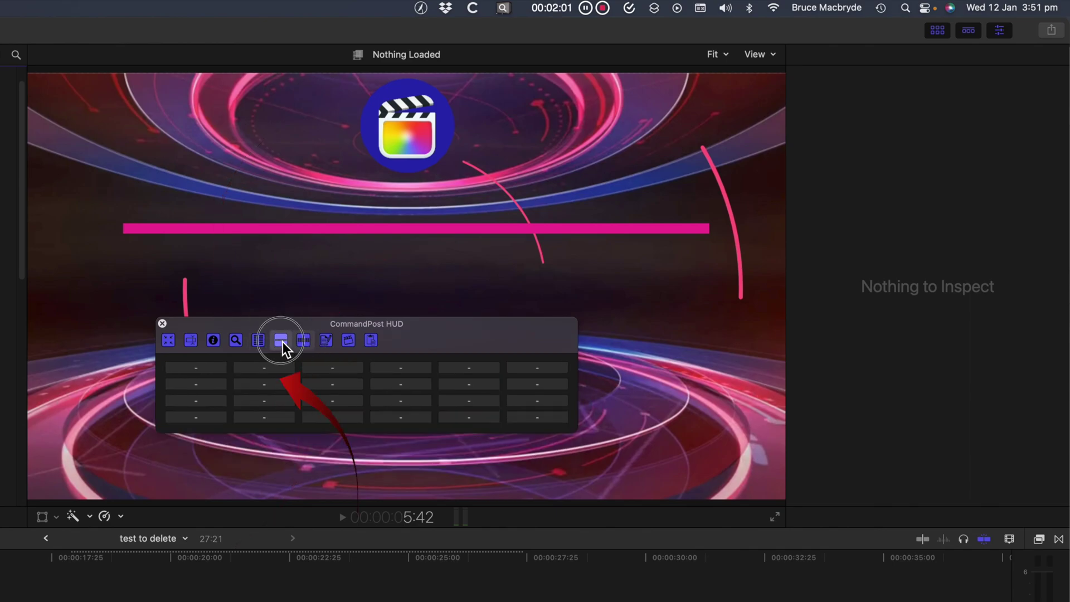
pyautogui.click(281, 341)
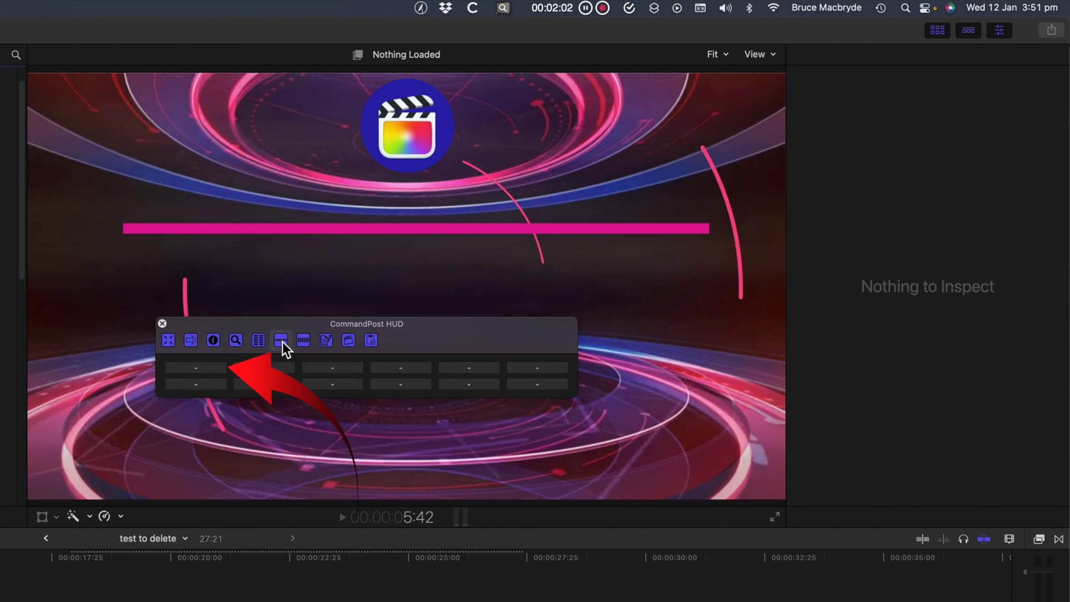
pyautogui.click(206, 368)
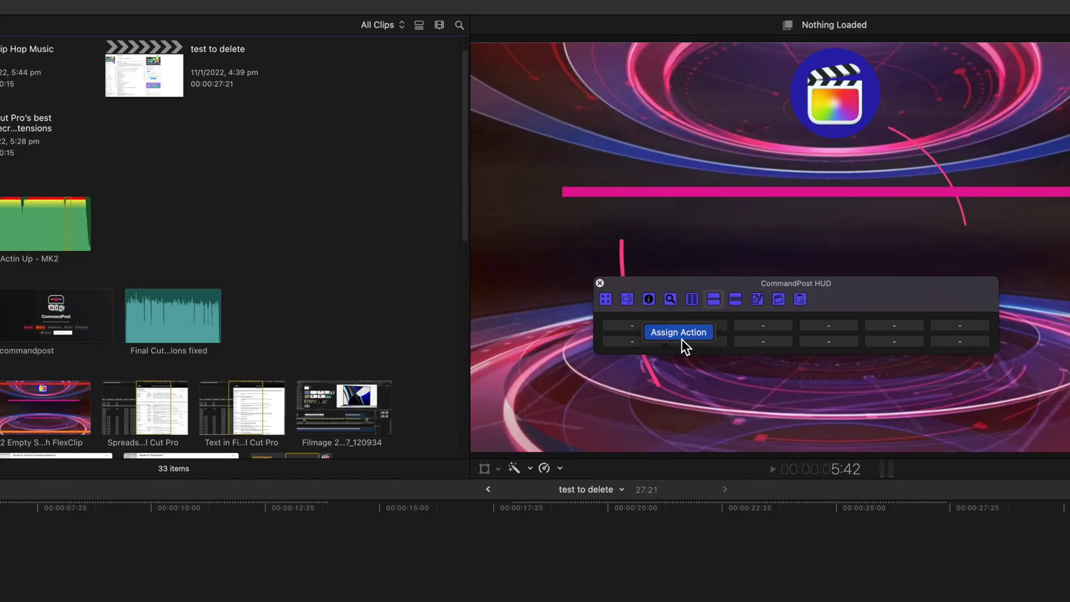
pyautogui.click(246, 379)
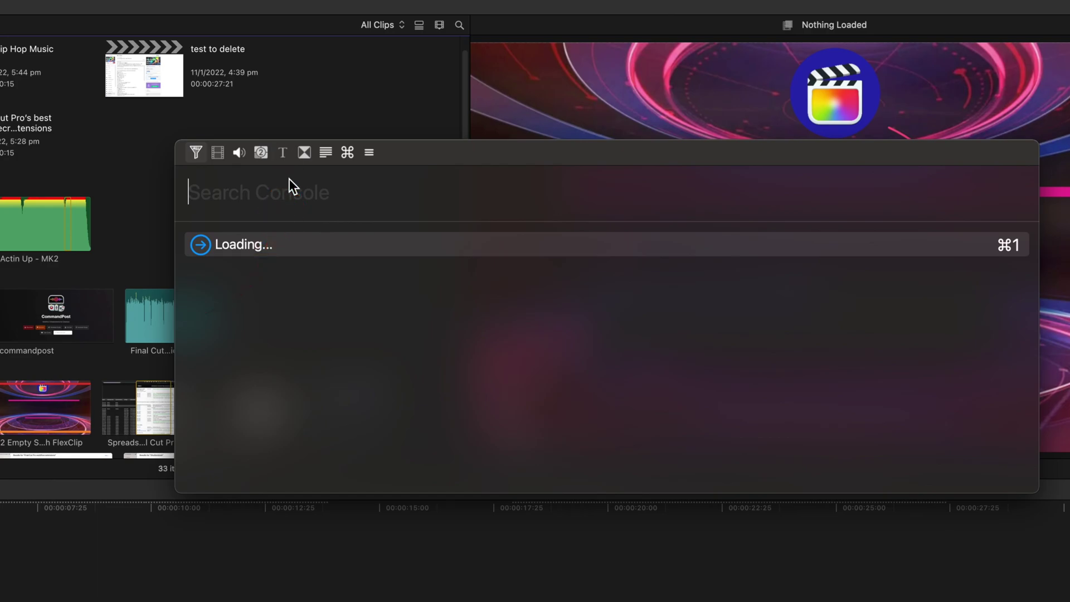
# Filter the search console to Titles and assign title 105 to the first HUD button
pyautogui.click(284, 153)
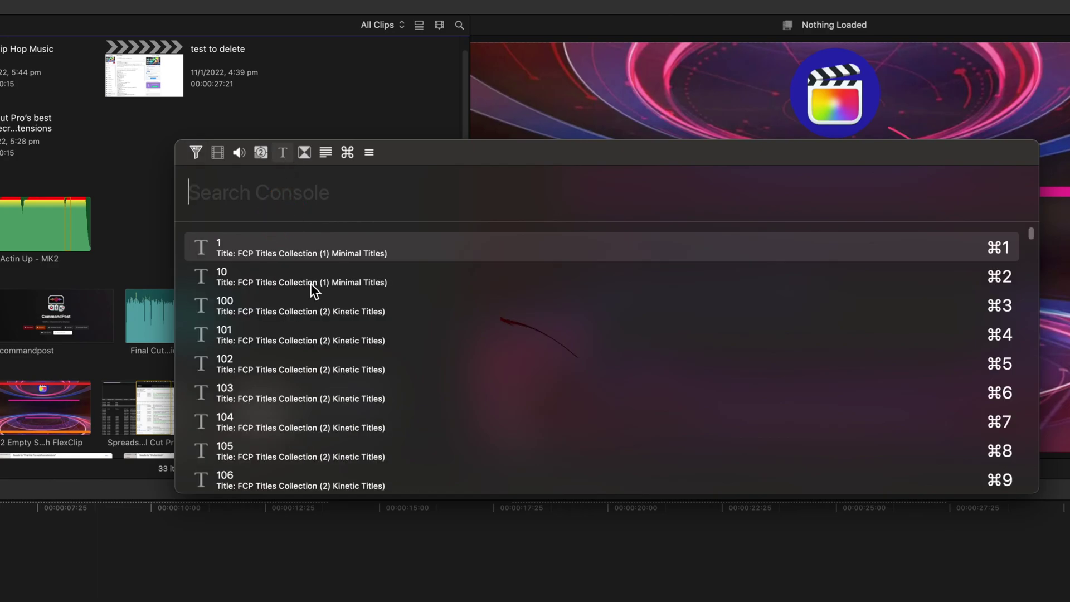
pyautogui.scroll(-2, 285, 367)
pyautogui.click(284, 366)
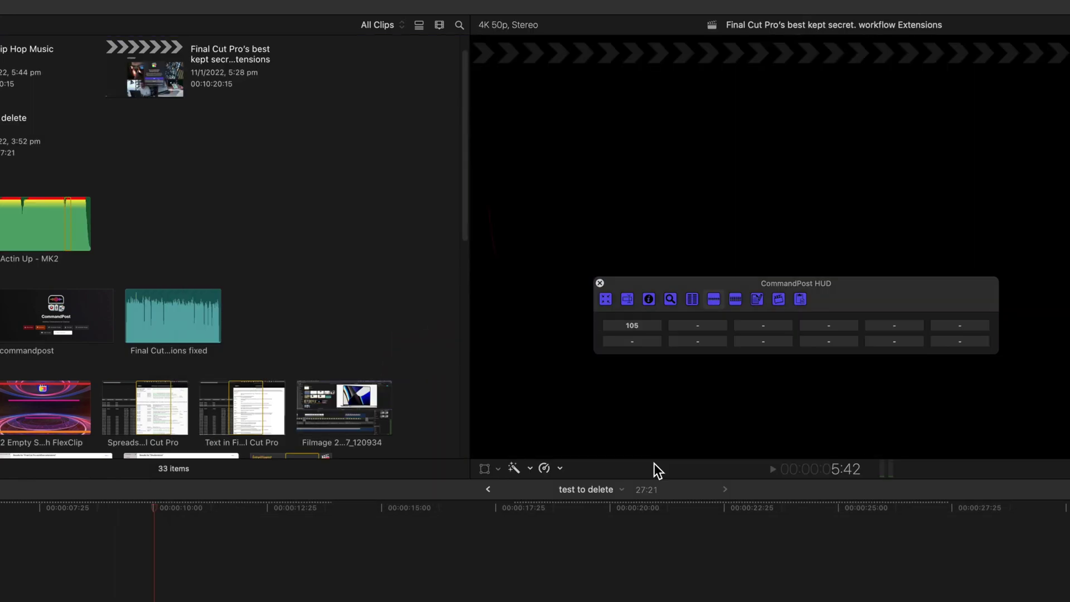
# Rename the HUD button 'Fav Title' and use it to add the title at the playhead
pyautogui.rightClick(644, 325)
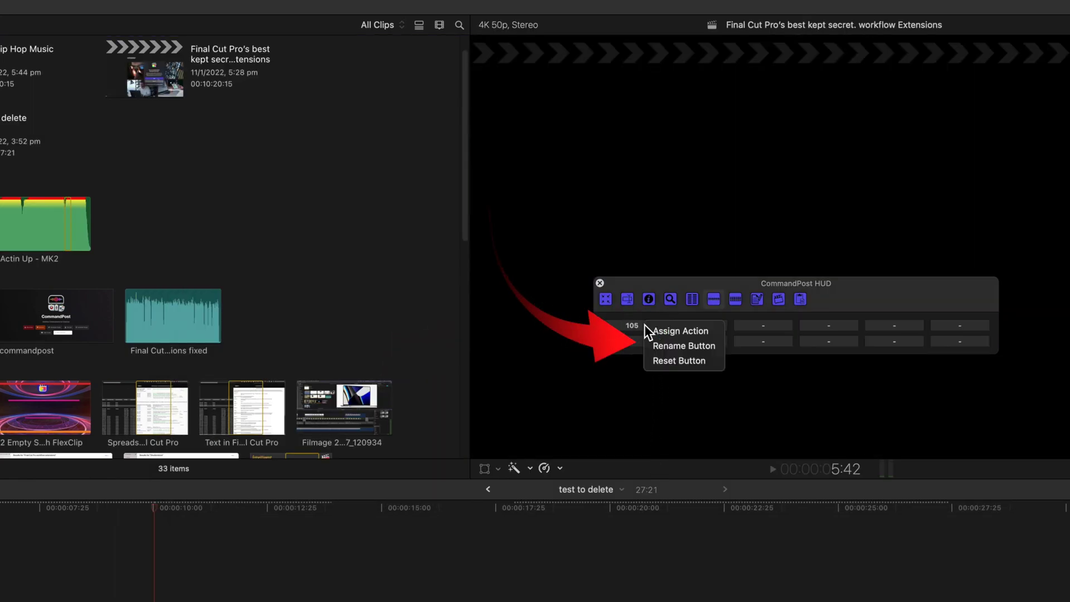
pyautogui.click(703, 348)
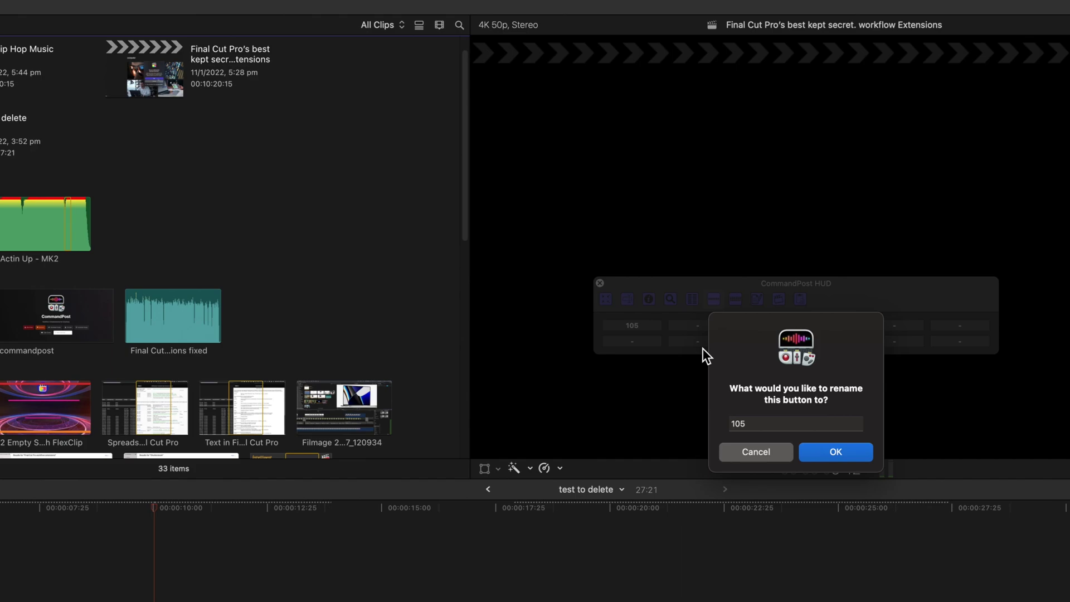
pyautogui.click(762, 425)
pyautogui.write('Fav Tit')
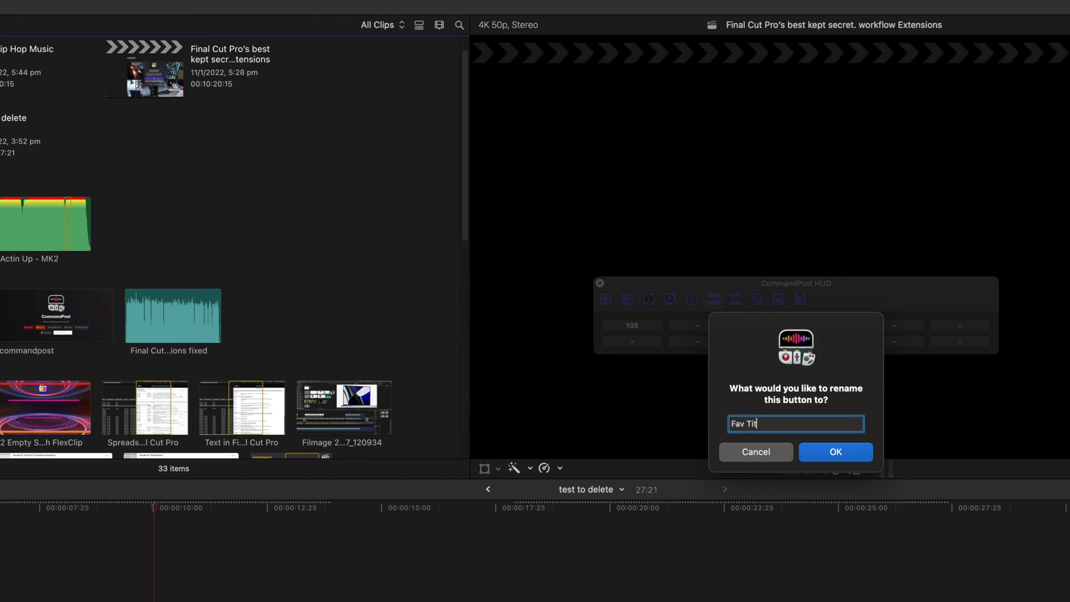
pyautogui.write('le')
pyautogui.click(850, 455)
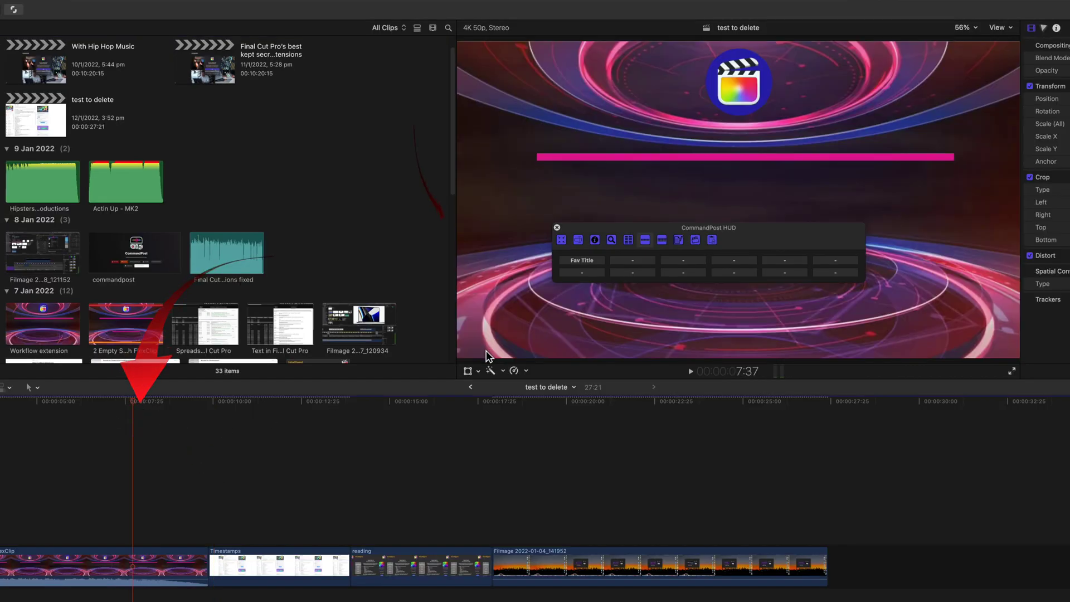
pyautogui.click(581, 261)
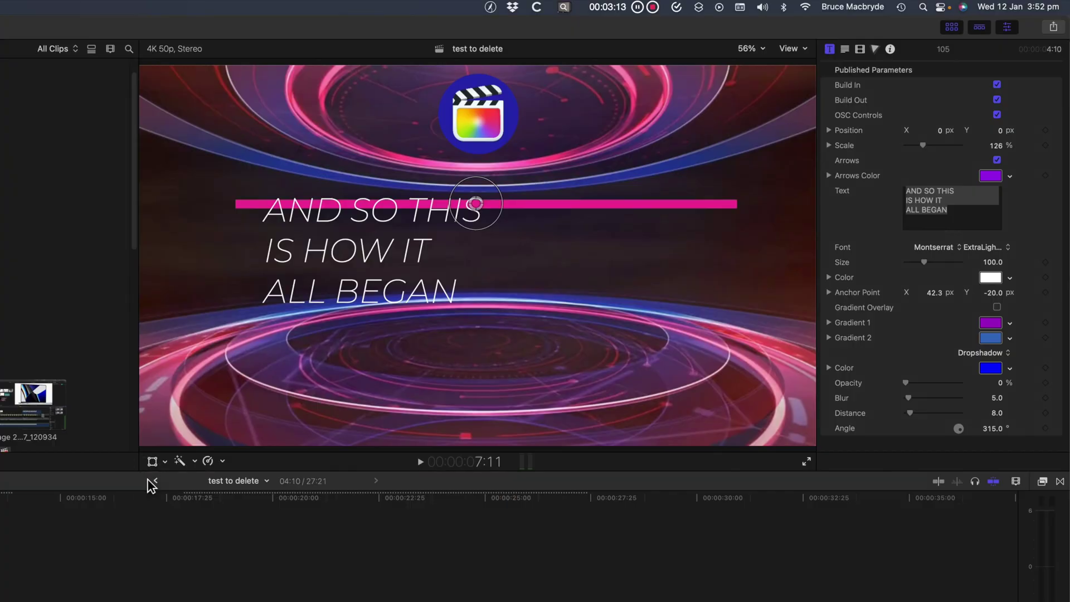
# Open CommandPost's Final Cut Pro preferences from the menu-bar icon
pyautogui.click(490, 7)
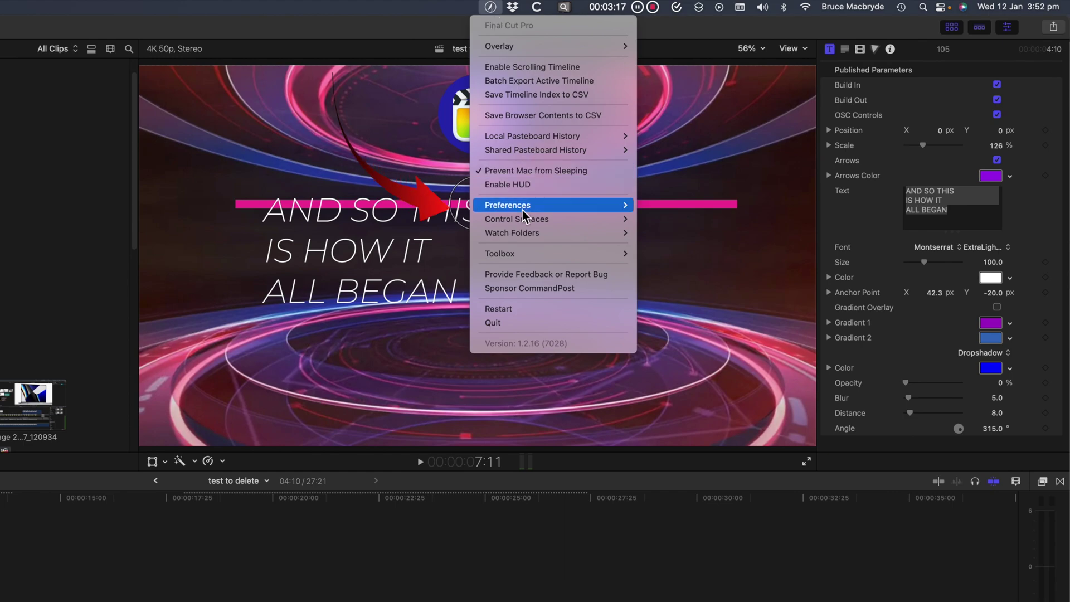
pyautogui.moveTo(523, 207)
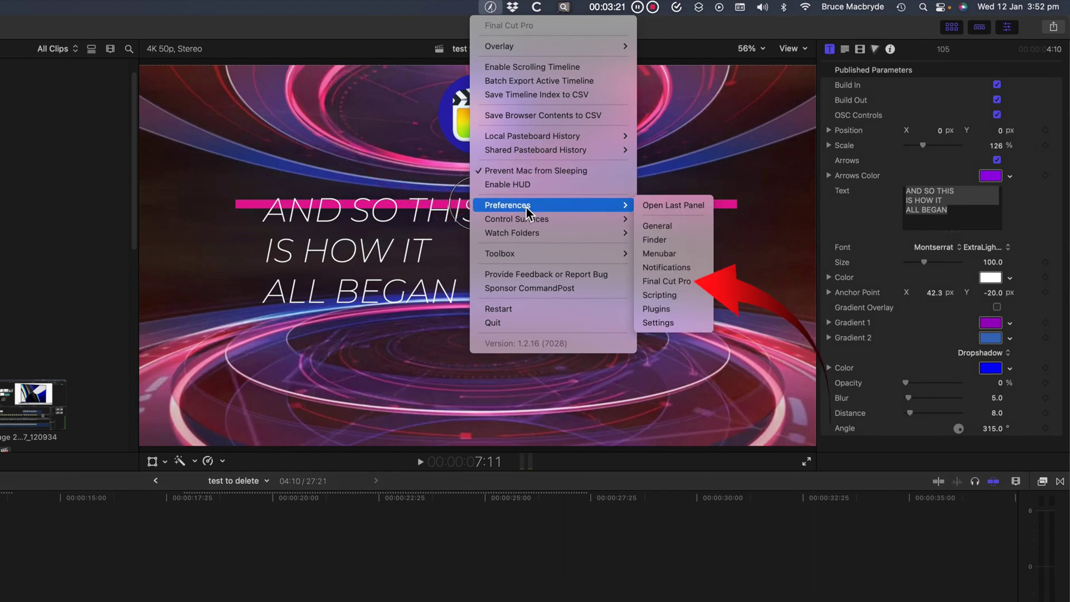
pyautogui.click(680, 284)
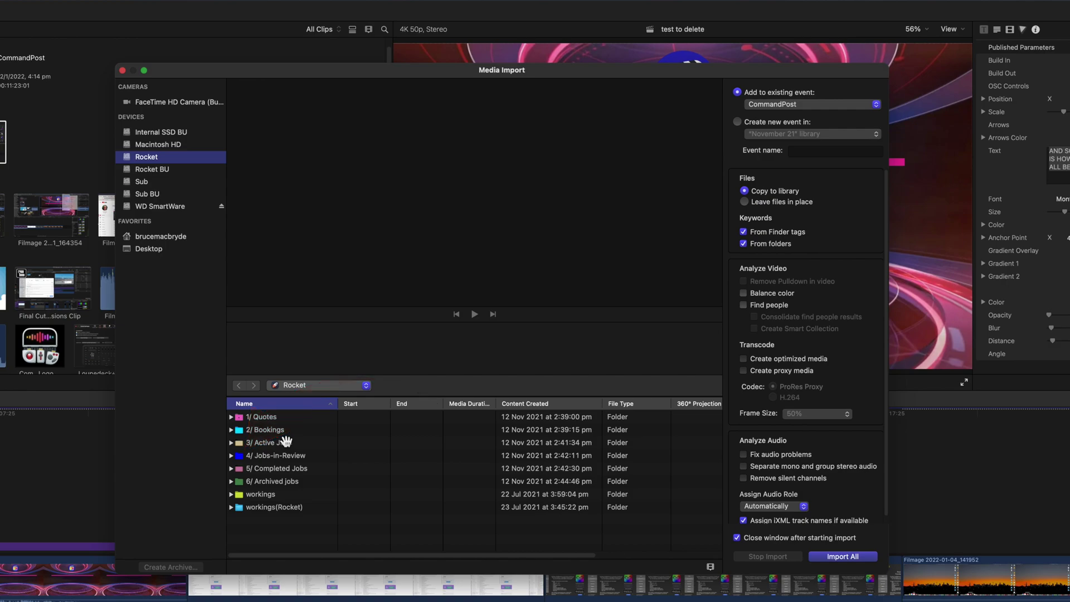
# Expand the 4/ Jobs-in-Review folder and its job folder, then select a folder inside
pyautogui.click(230, 455)
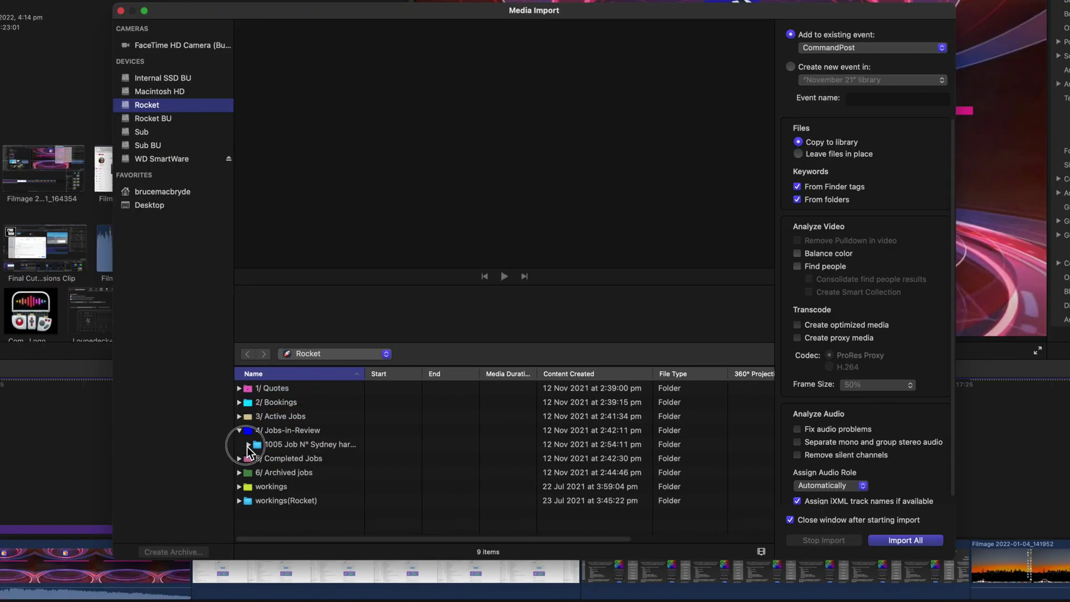
pyautogui.click(239, 468)
pyautogui.click(262, 483)
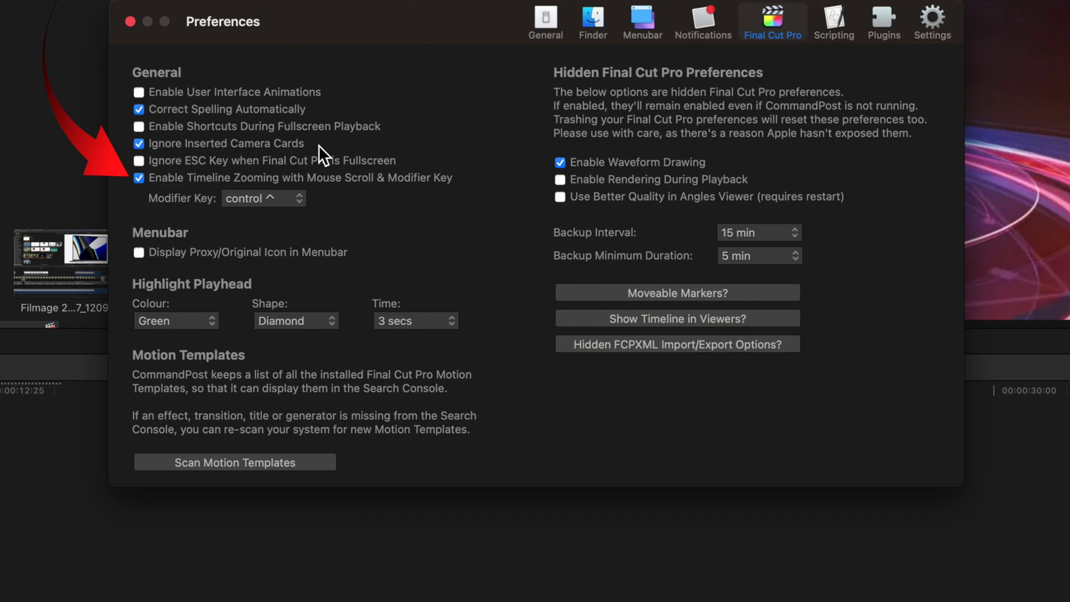
# Enable timeline zooming with mouse scroll and the control modifier, then test it by scrolling
pyautogui.click(141, 179)
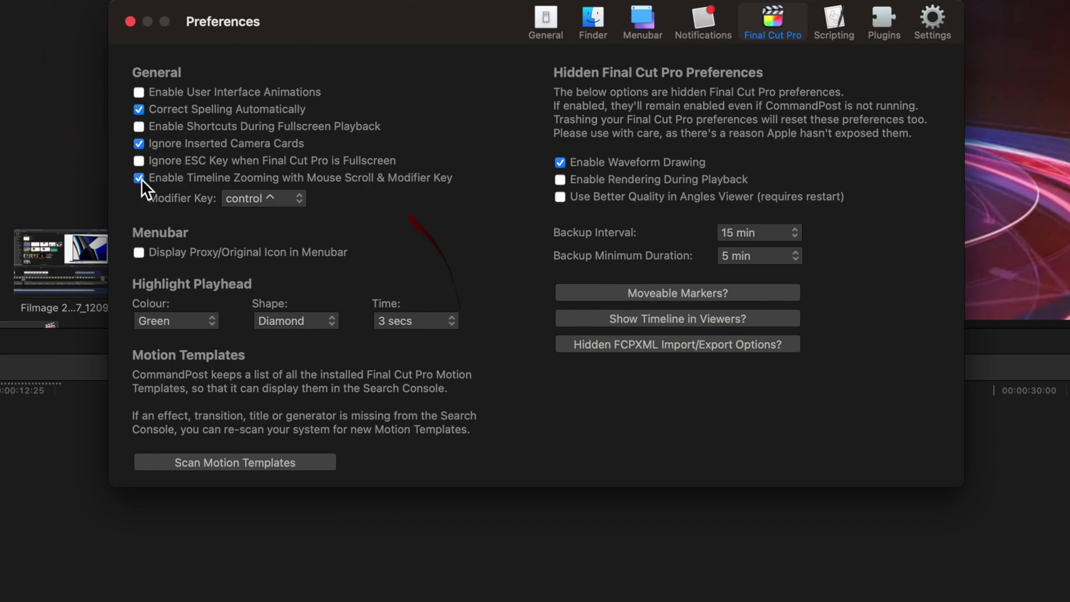
pyautogui.click(268, 198)
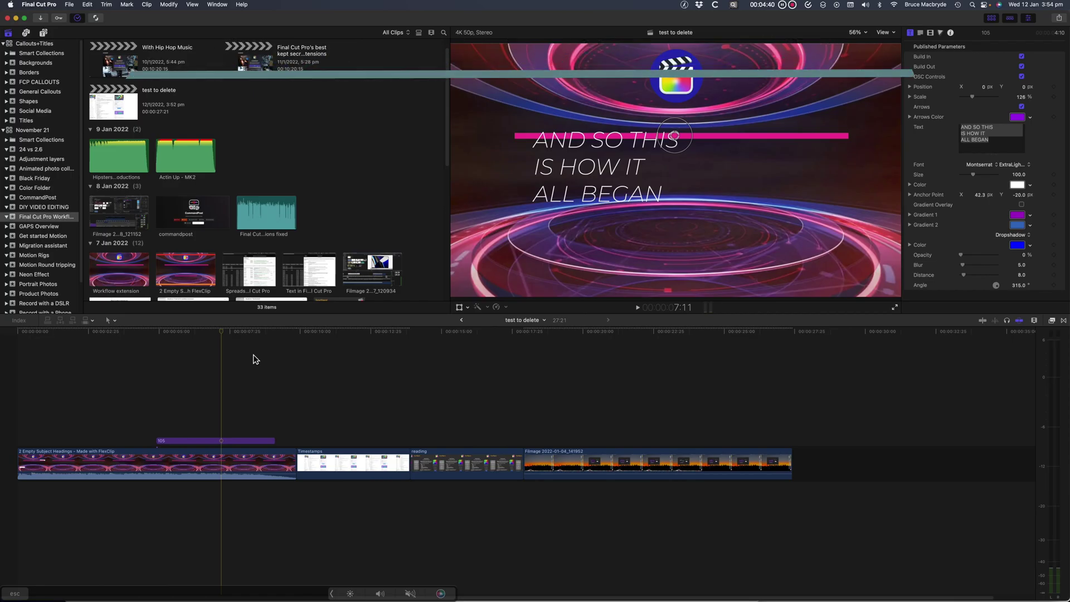
pyautogui.scroll(-3, 250, 358)
pyautogui.scroll(3, 251, 358)
pyautogui.scroll(5, 249, 359)
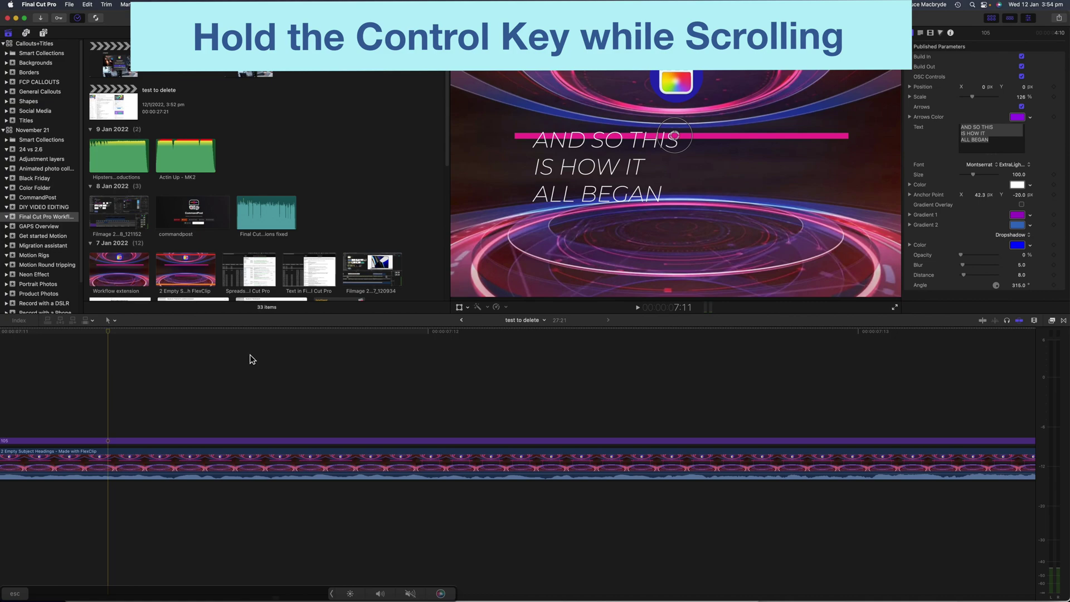
pyautogui.scroll(-5, 249, 359)
# Reopen CommandPost's Final Cut Pro preferences from the CommandPost menu
pyautogui.click(676, 7)
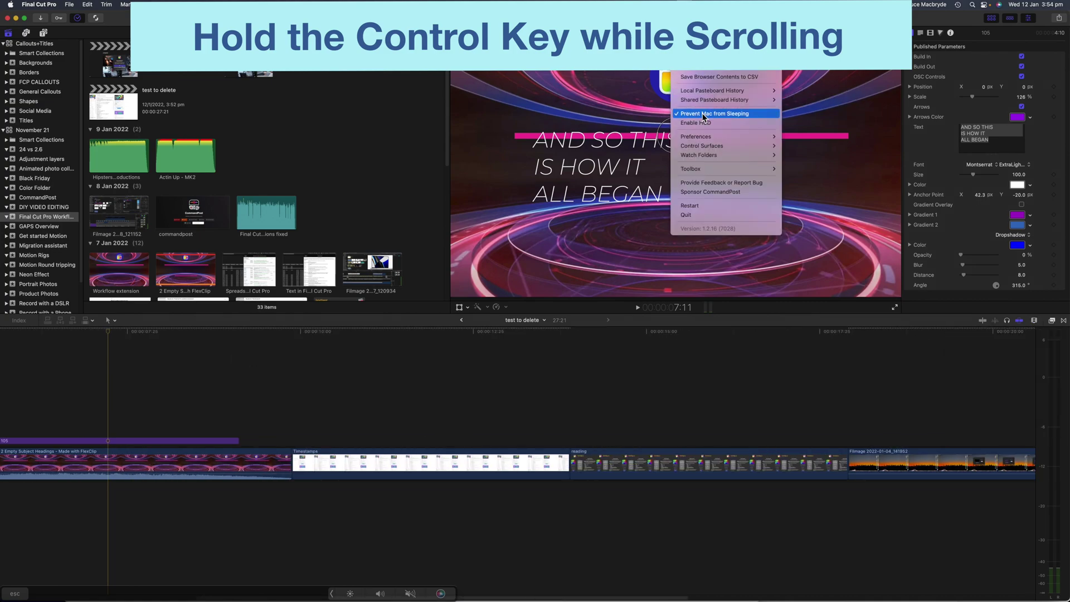
pyautogui.moveTo(703, 138)
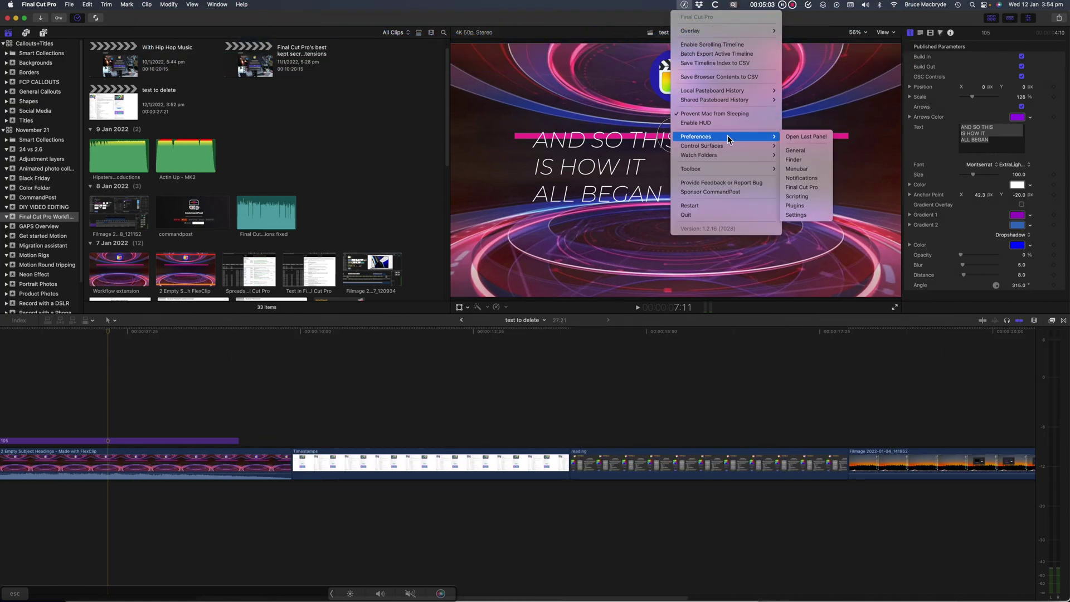
pyautogui.click(807, 188)
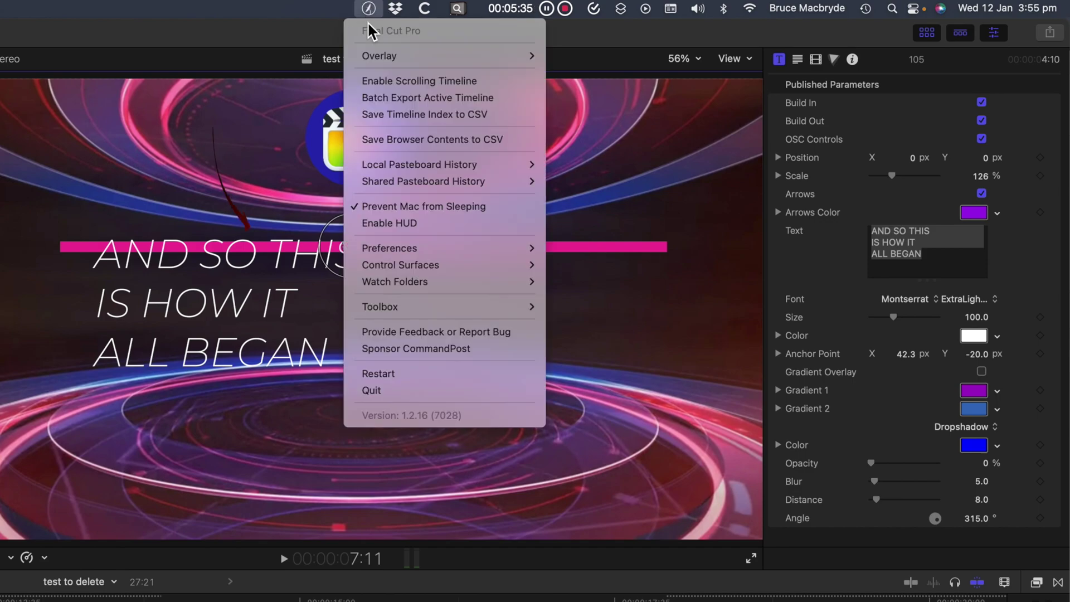
# Turn on Loupedeck support in the Loupedeck control surface page and select the Full Screen control
pyautogui.moveTo(422, 253)
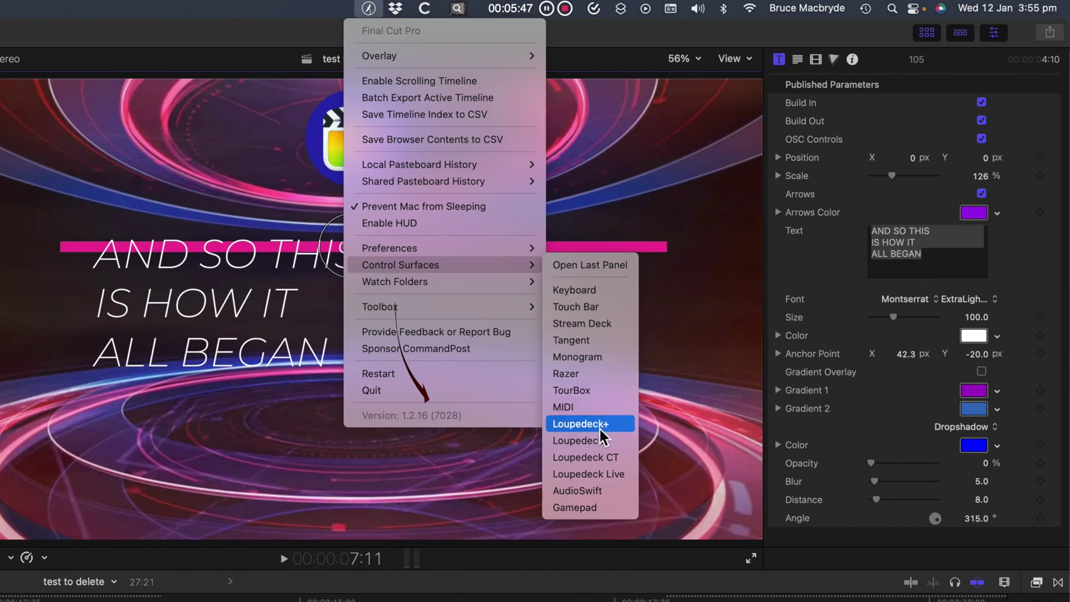
pyautogui.click(599, 444)
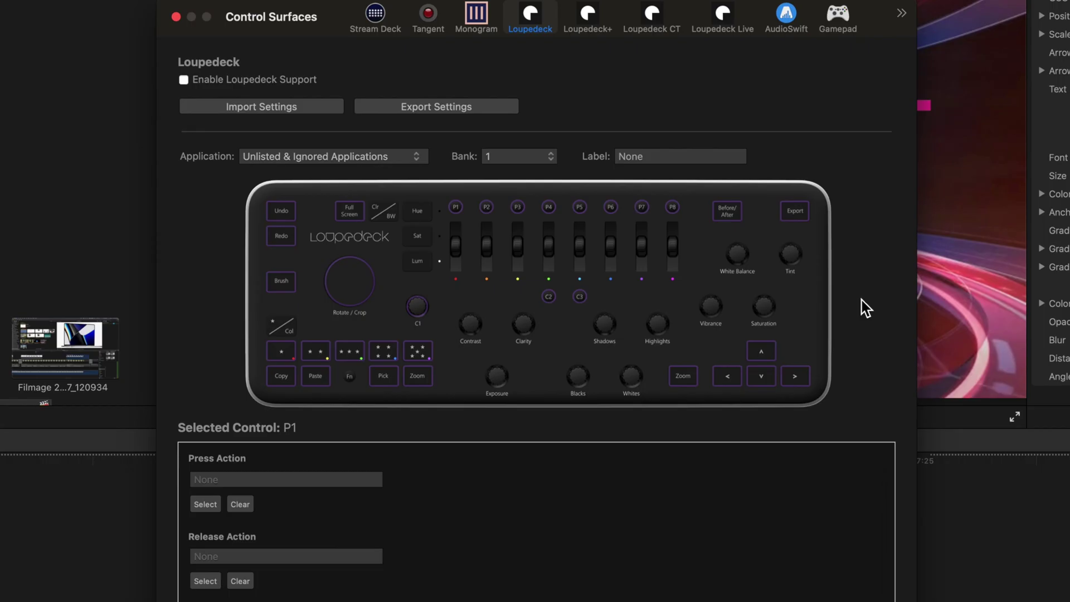
pyautogui.click(183, 80)
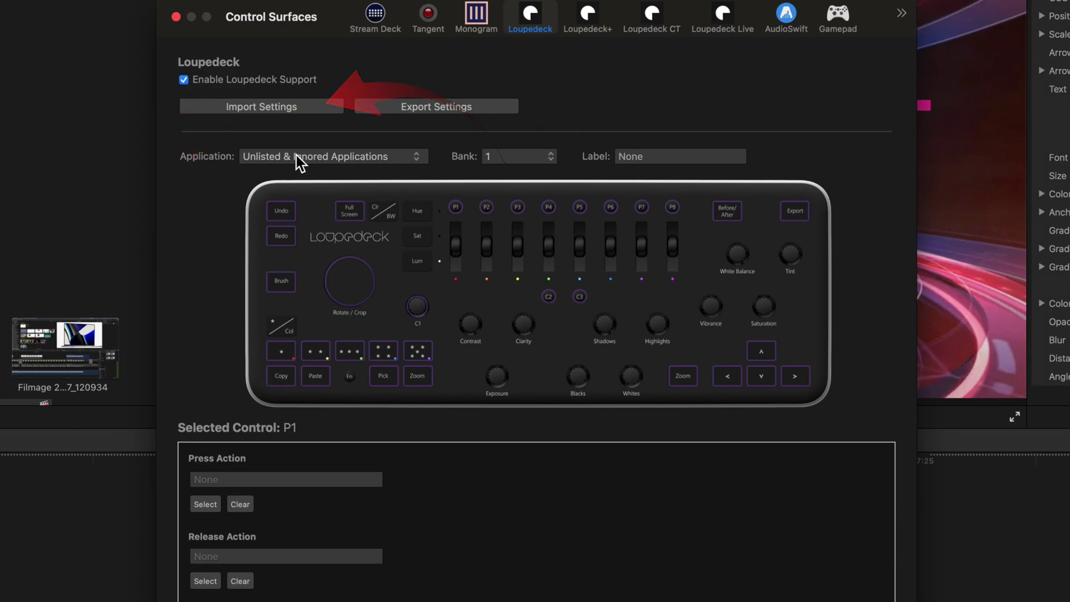
pyautogui.click(351, 212)
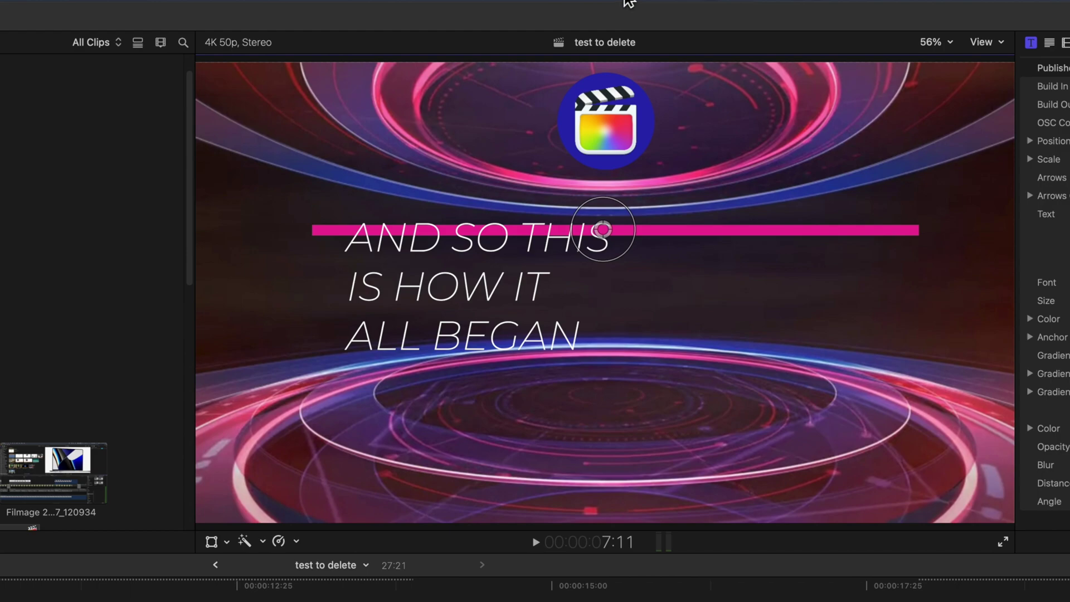
# Check Enable Virtual Touch Bar in CommandPost's Touch Bar settings and select the first layout row
pyautogui.click(624, 1)
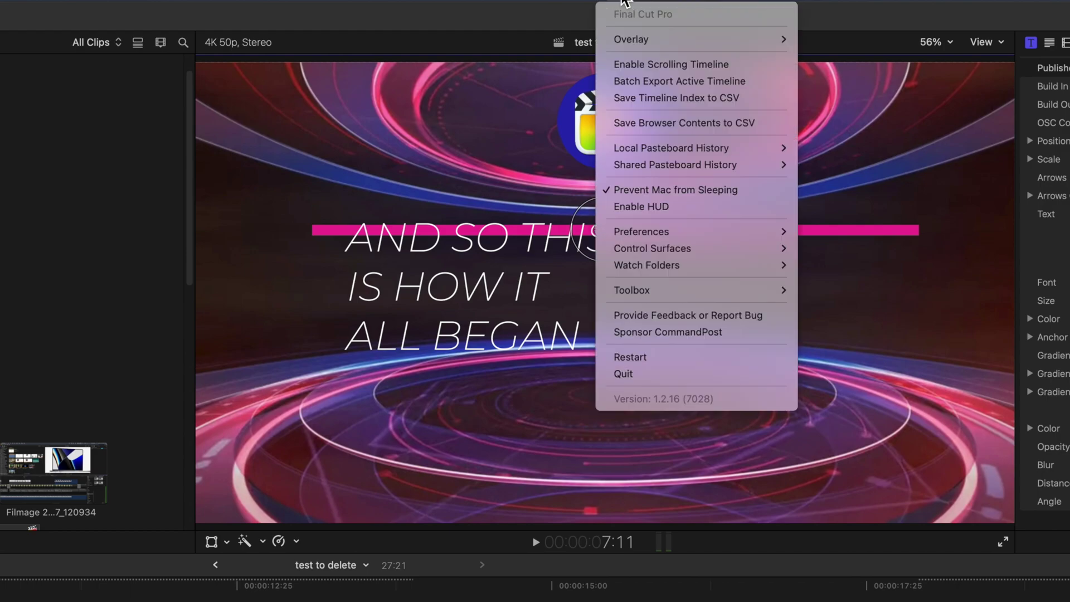
pyautogui.moveTo(654, 229)
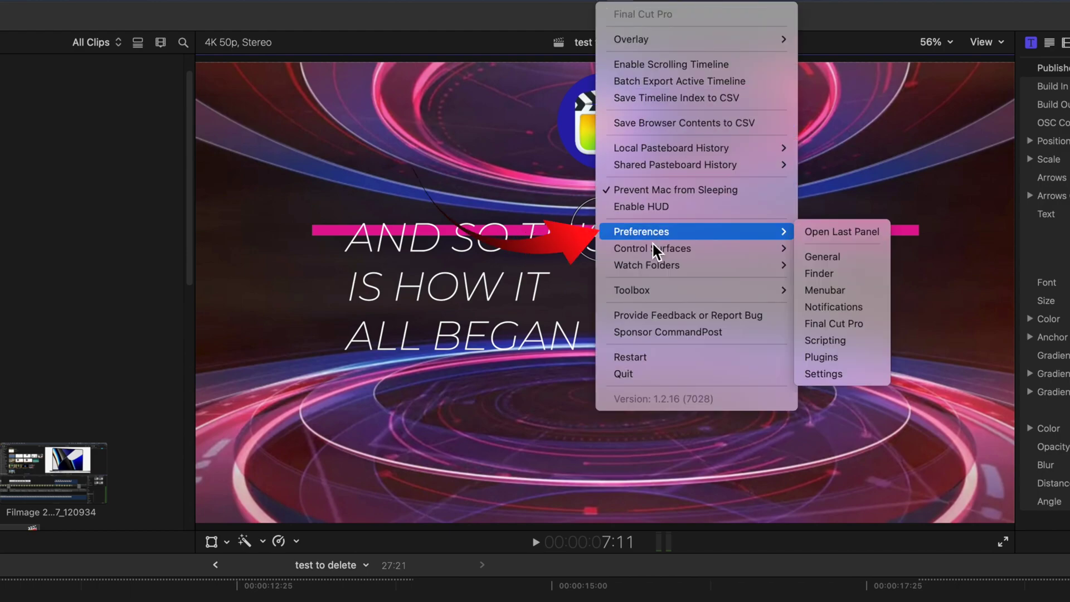
pyautogui.moveTo(654, 247)
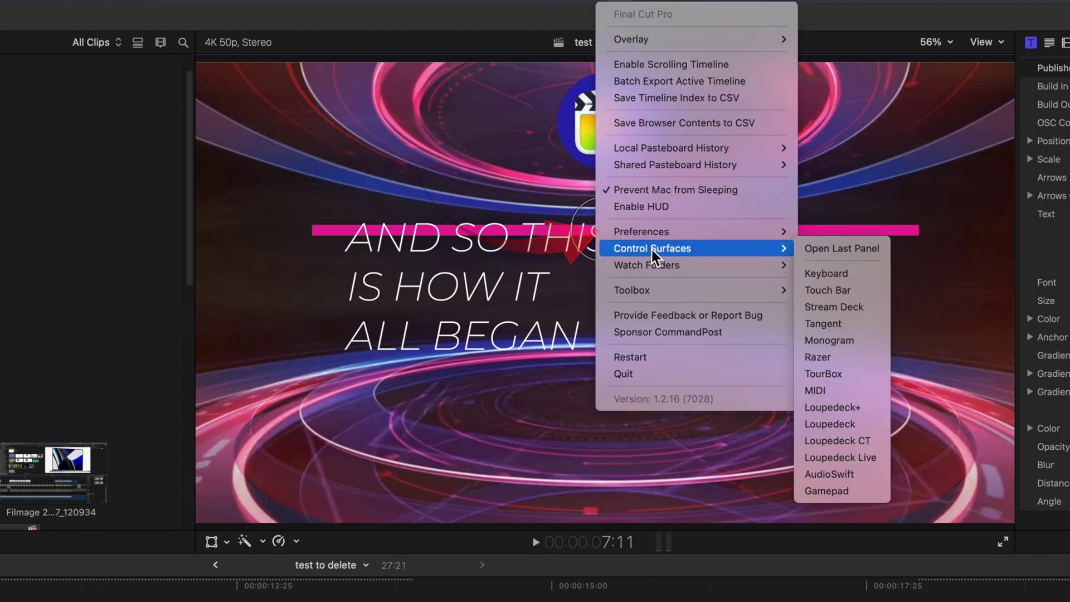
pyautogui.click(832, 291)
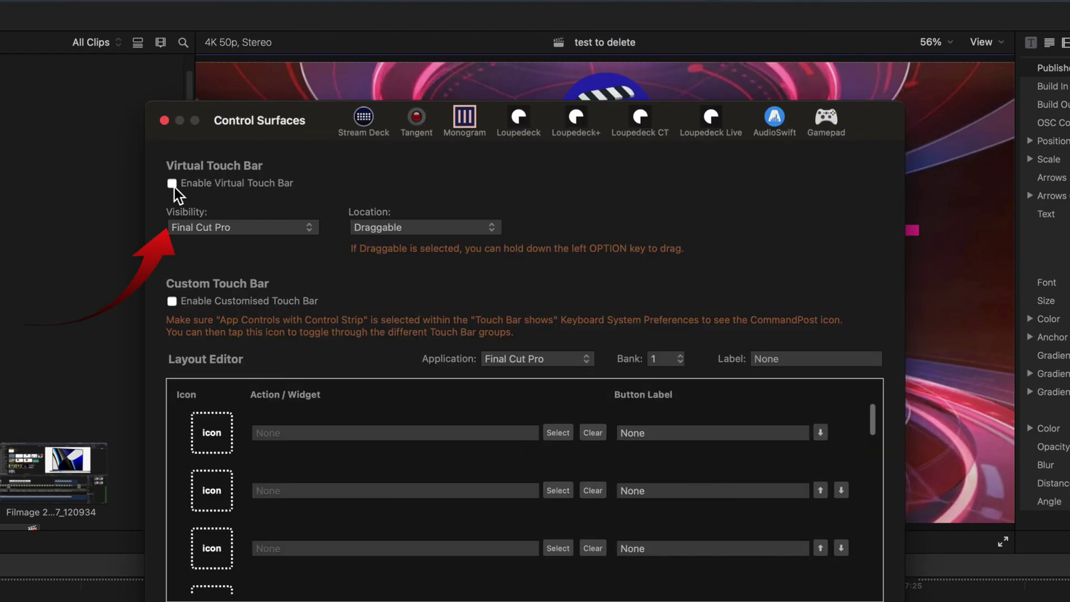
pyautogui.click(172, 183)
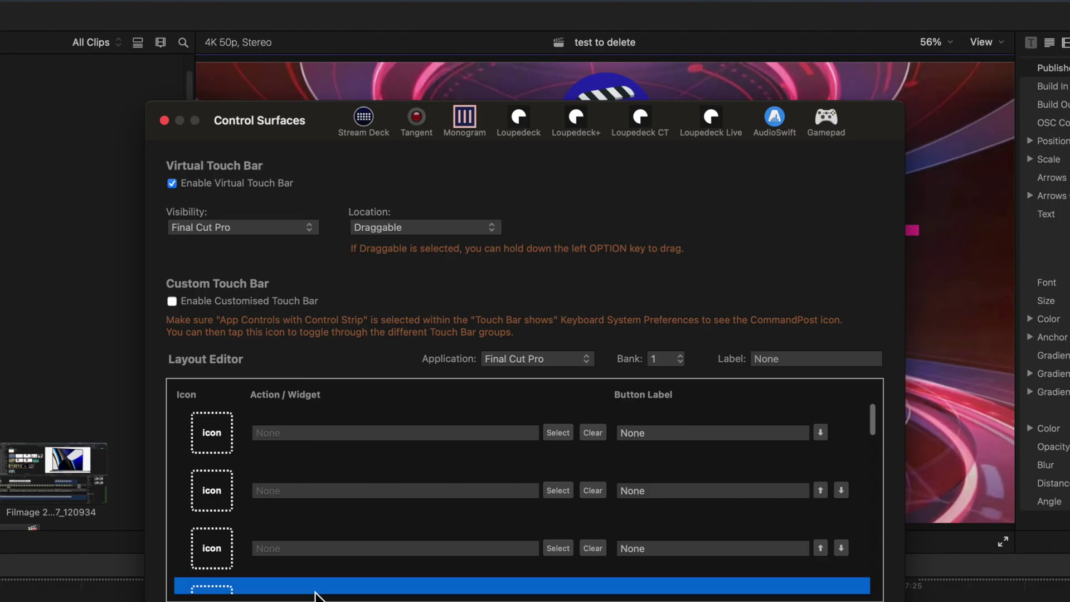
pyautogui.click(212, 440)
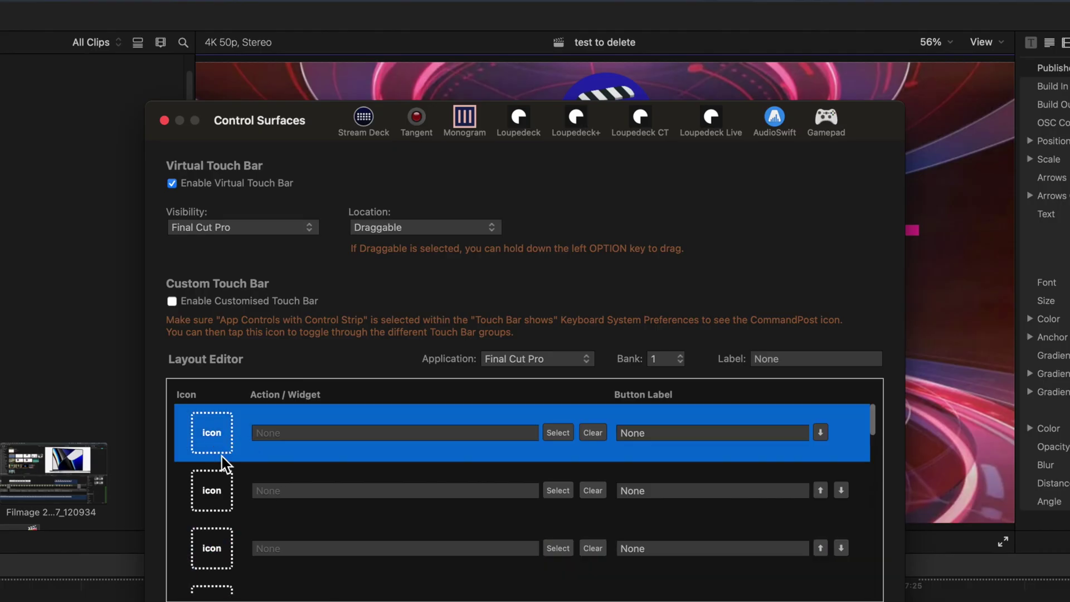